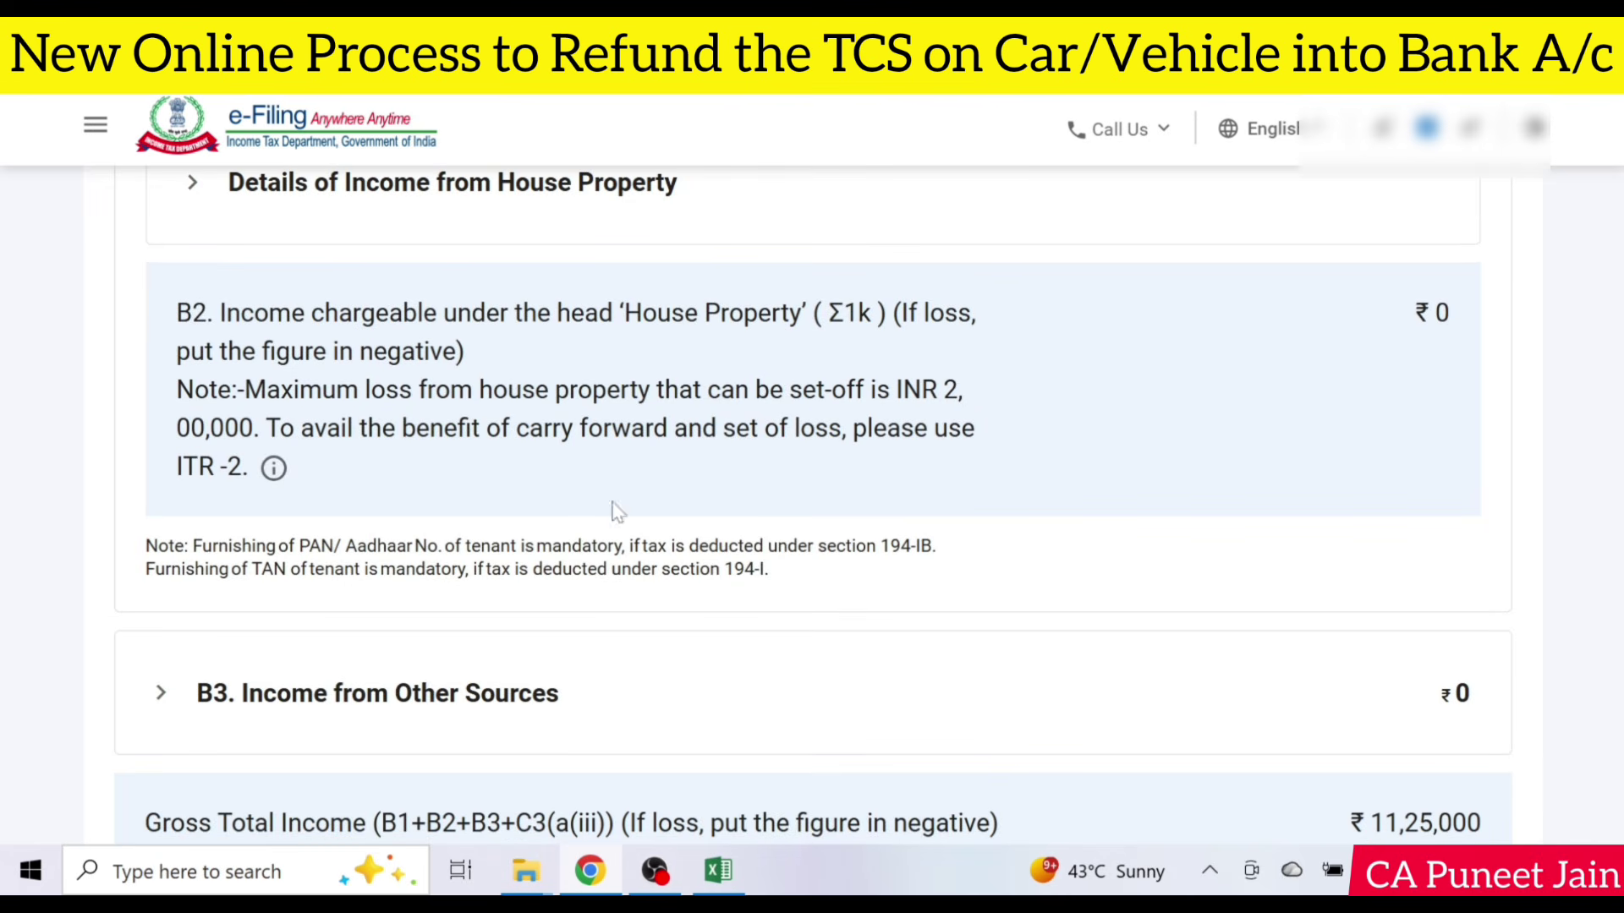
- Start a new house property income entry with the owner set to Self and co-ownership set to No
scroll(263, 431, up, 3)
click(262, 433)
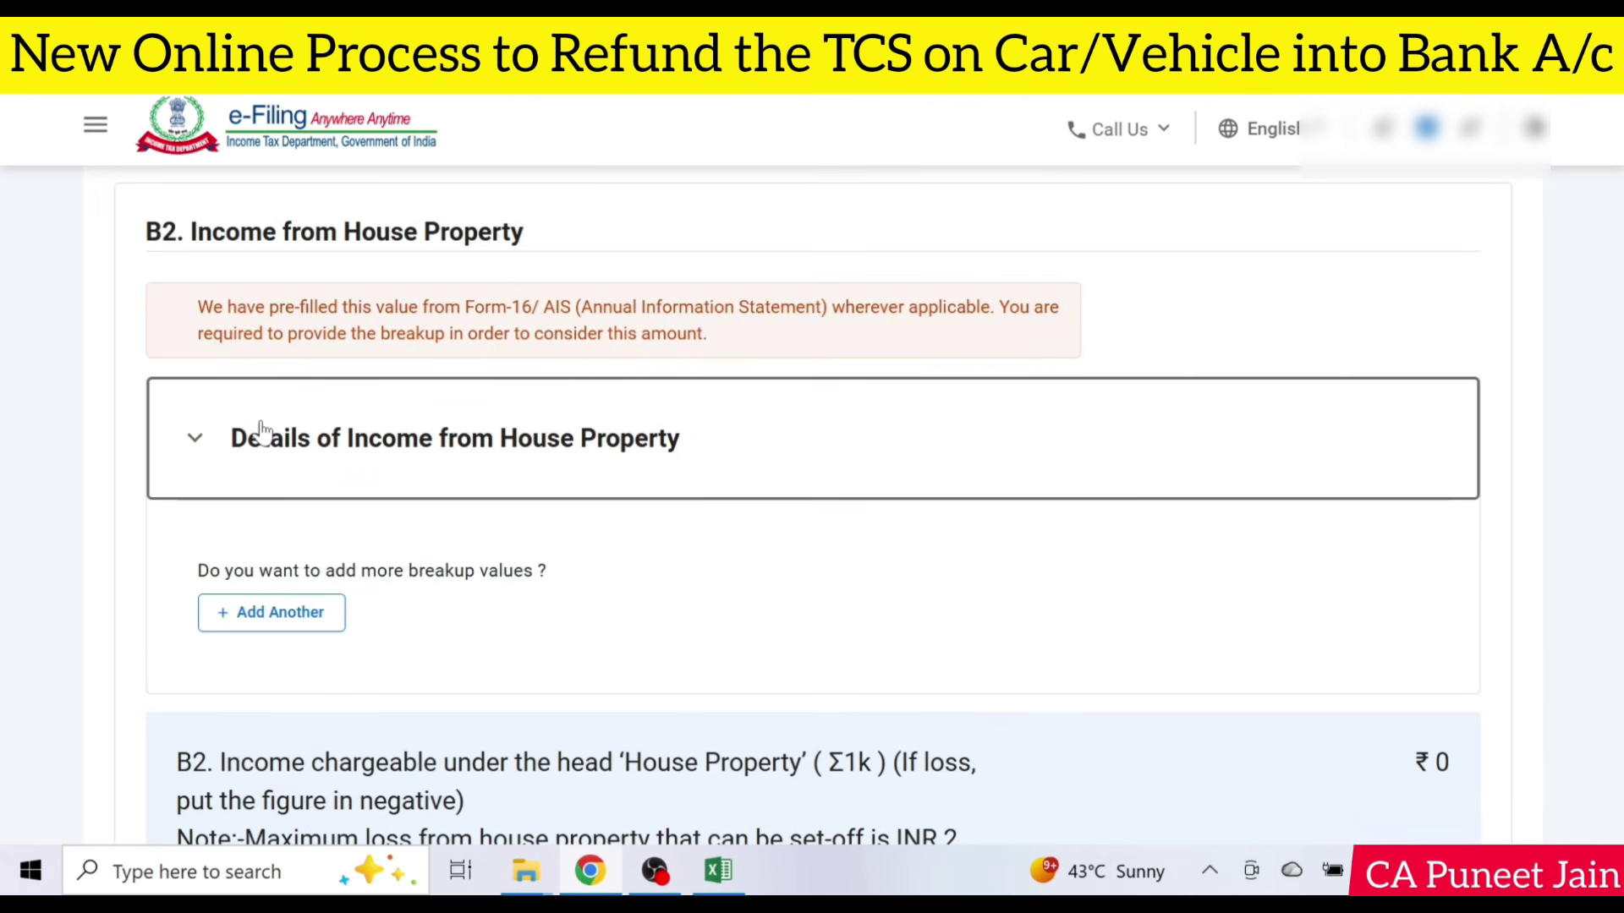
click(315, 633)
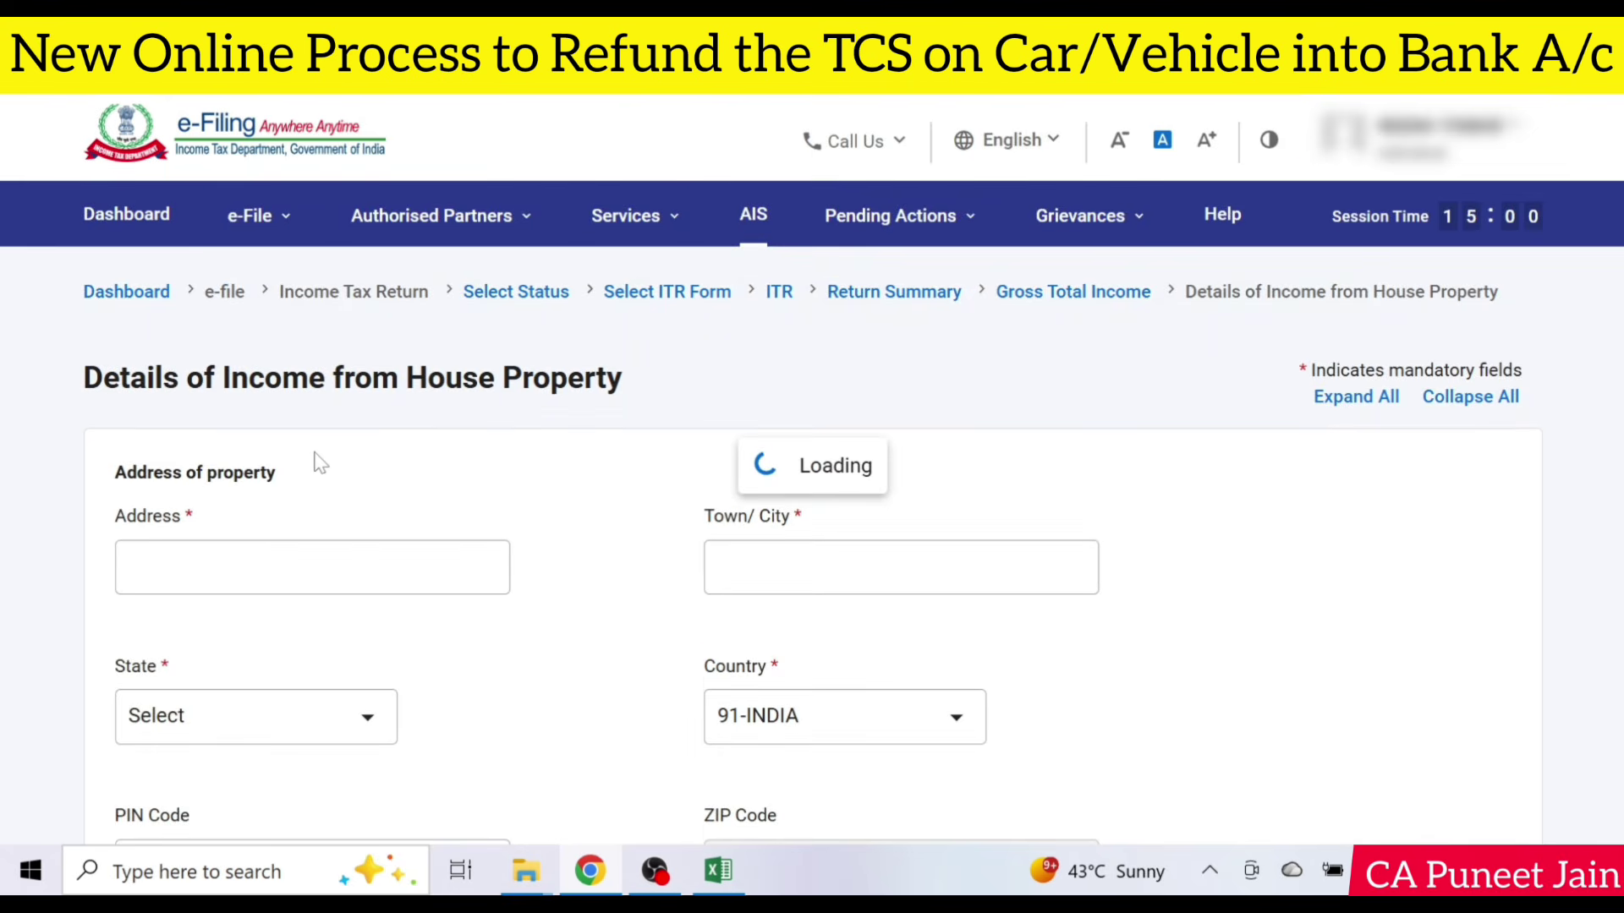
scroll(482, 461, down, 5)
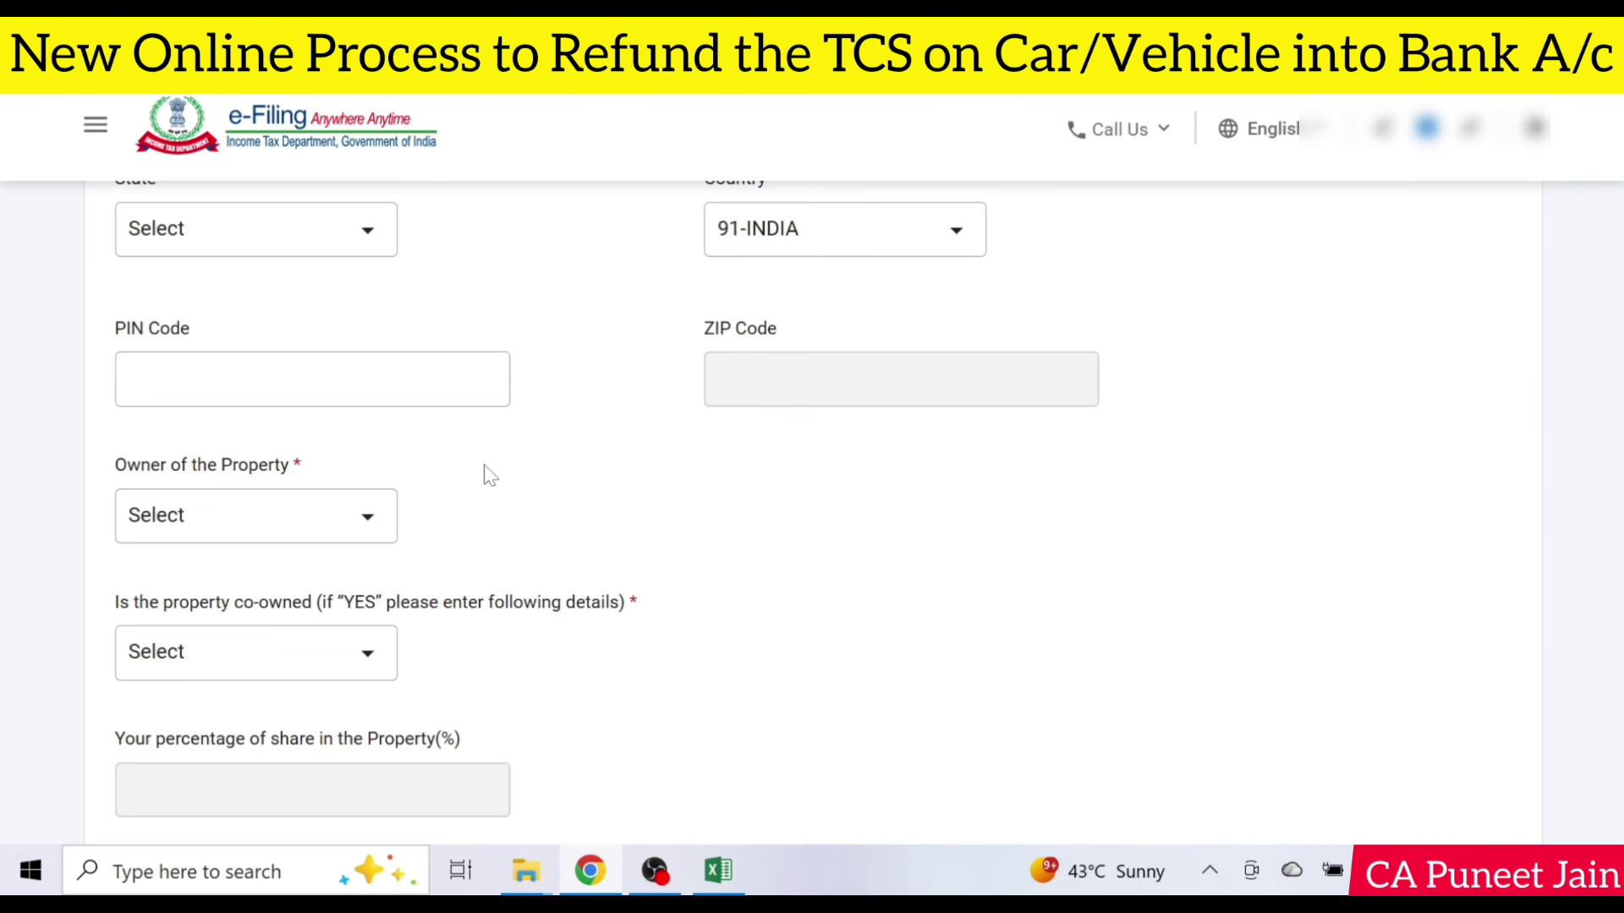
click(258, 525)
click(302, 644)
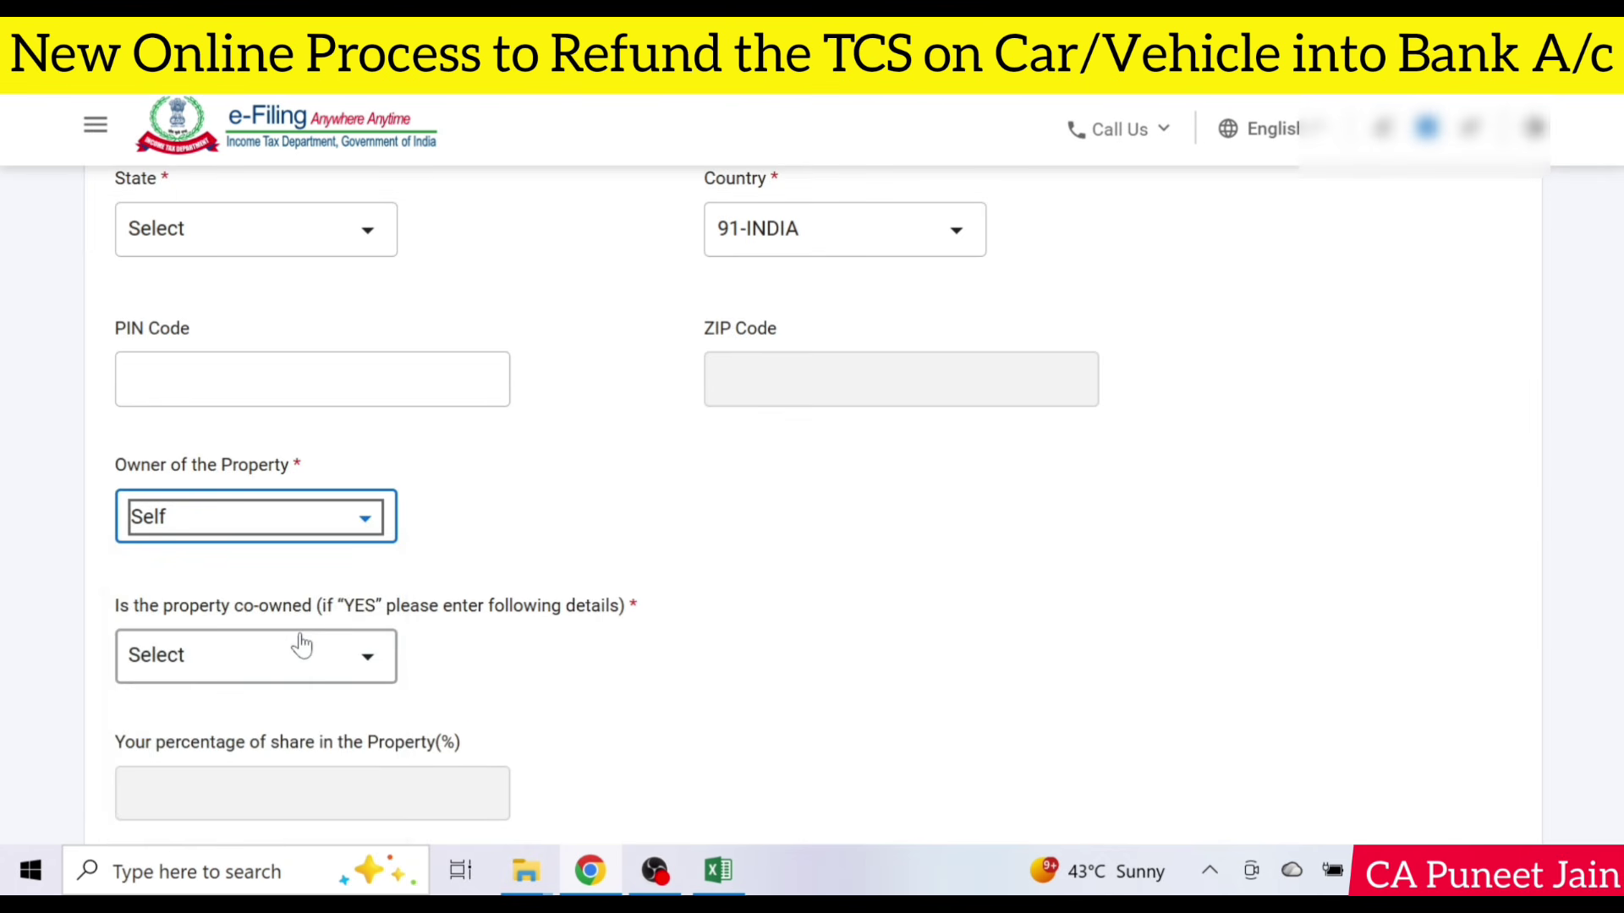
scroll(288, 622, down, 1)
click(265, 541)
click(234, 689)
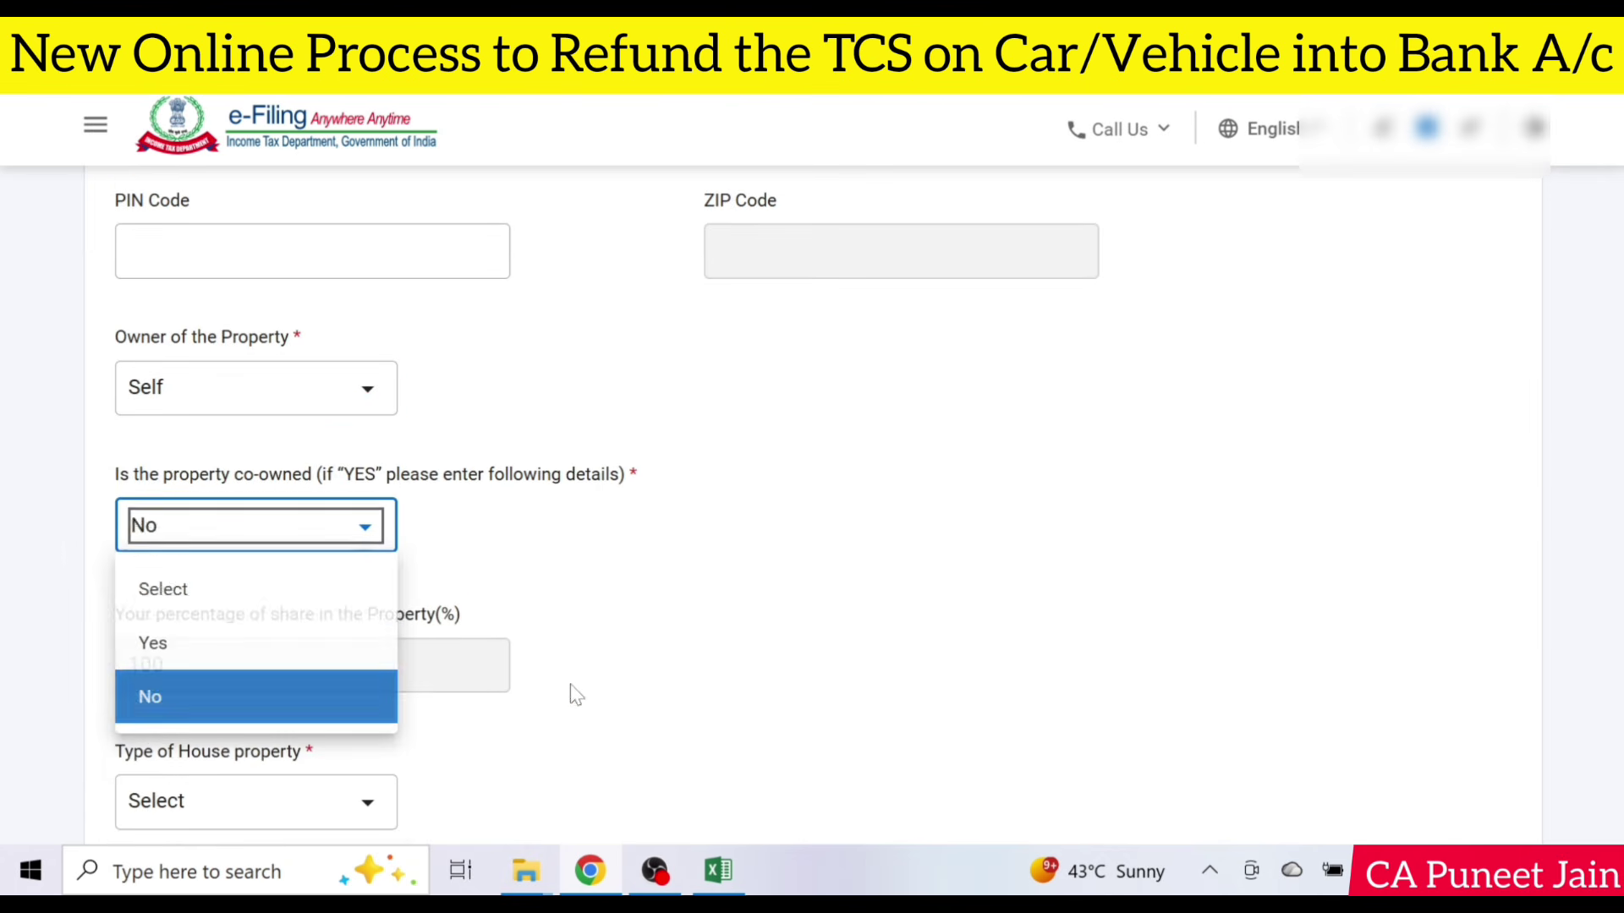
- Try the Let Out and Self Occupied house property types, ending with Let Out
scroll(569, 692, down, 3)
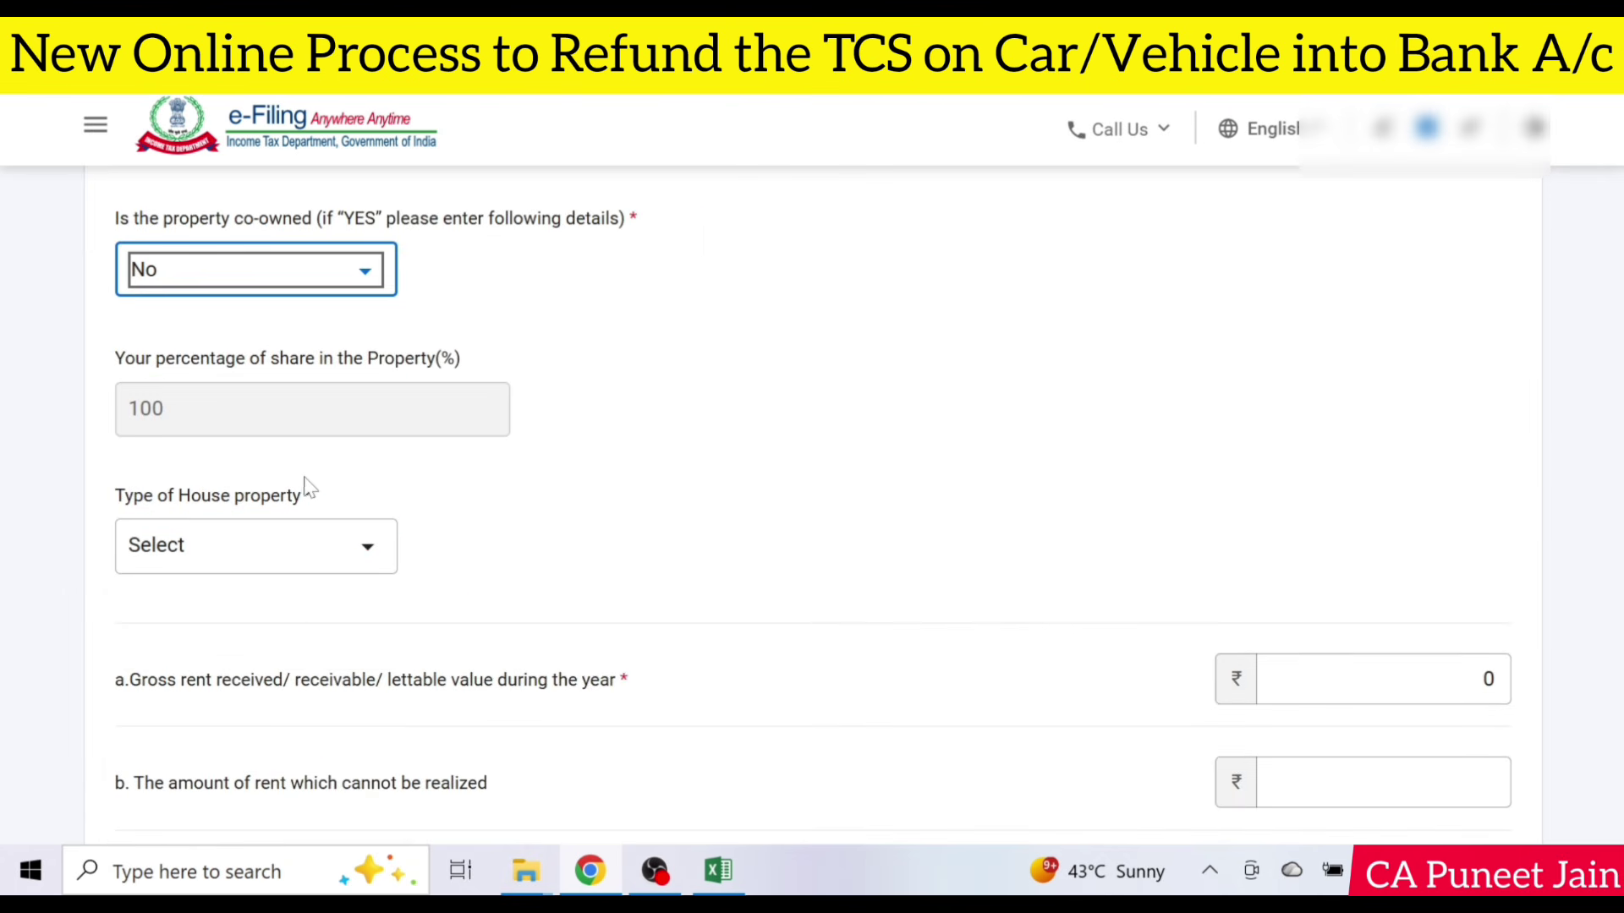
click(257, 565)
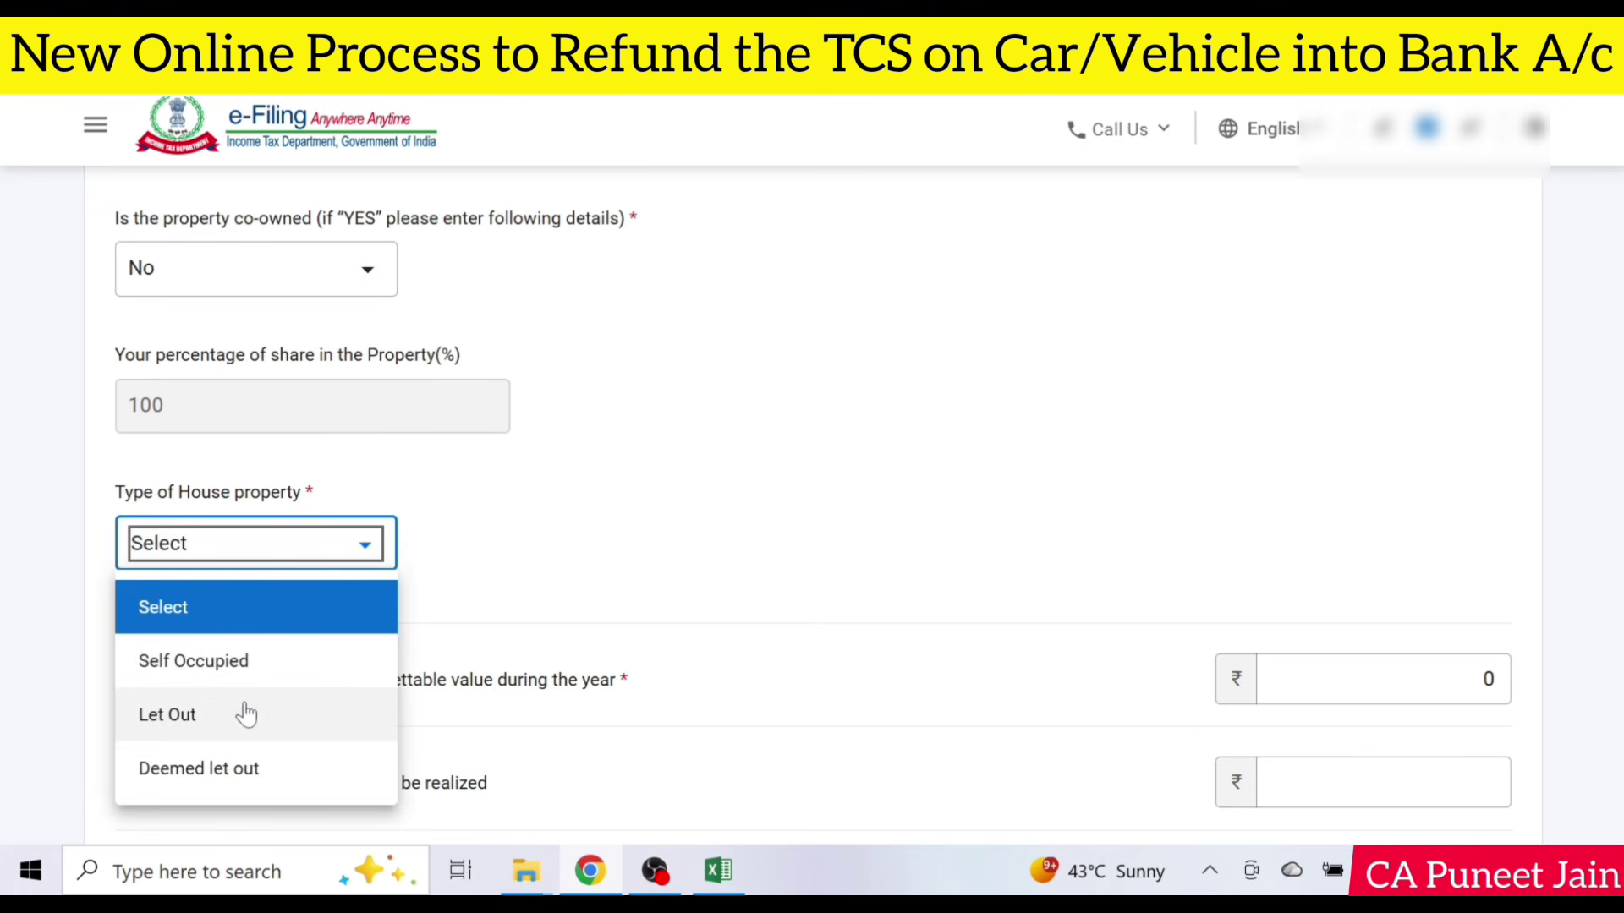
click(253, 714)
scroll(297, 467, down, 2)
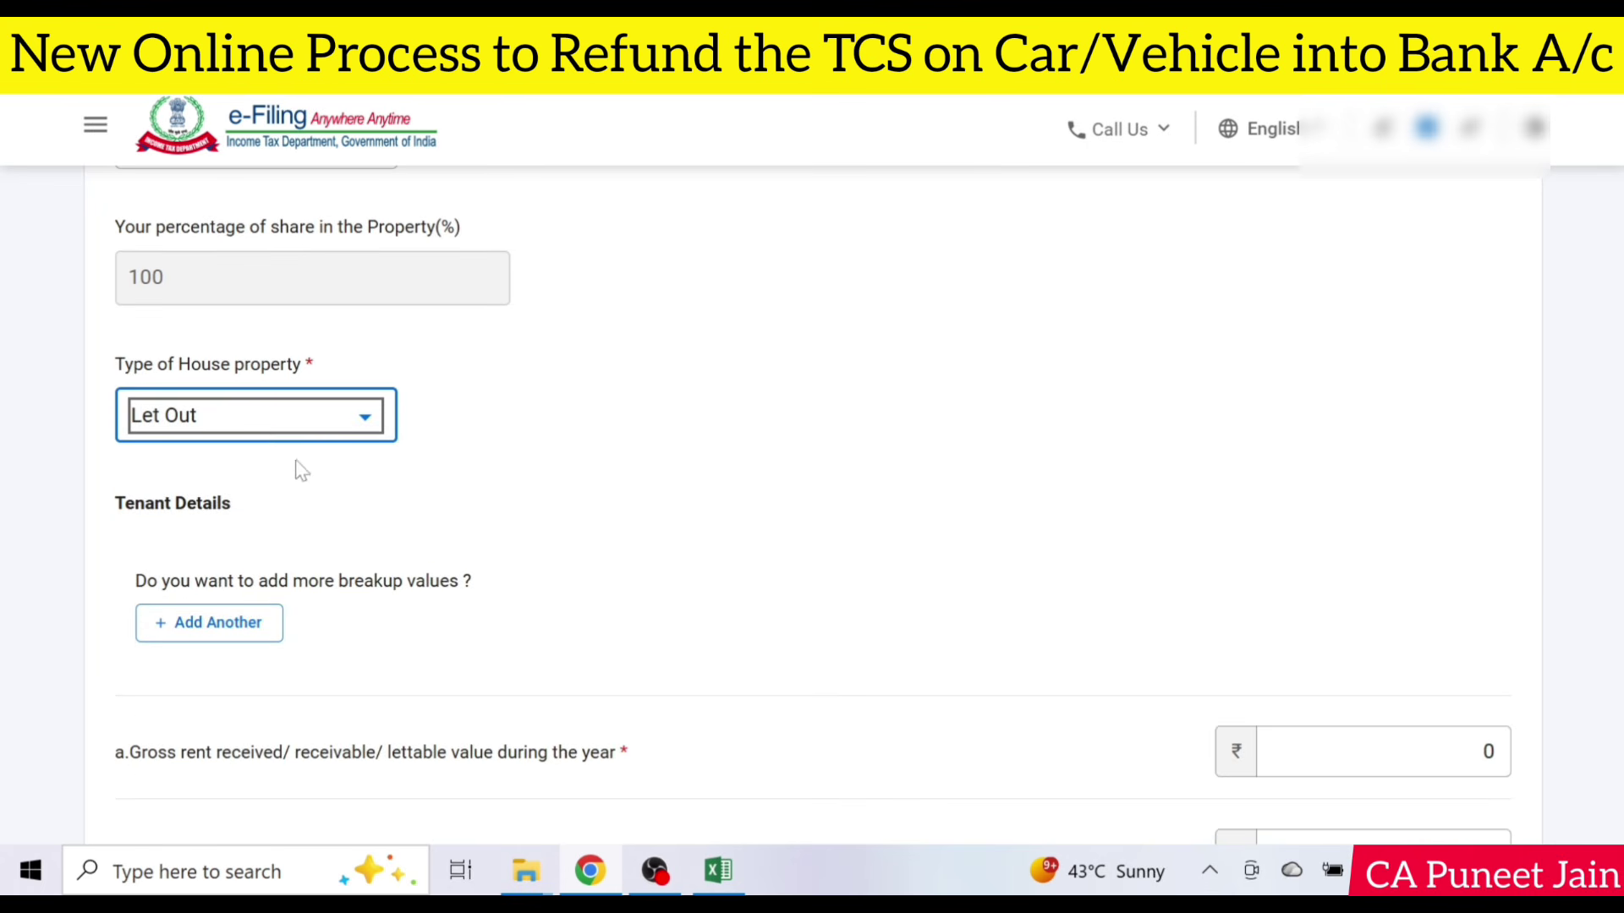
click(241, 427)
click(279, 541)
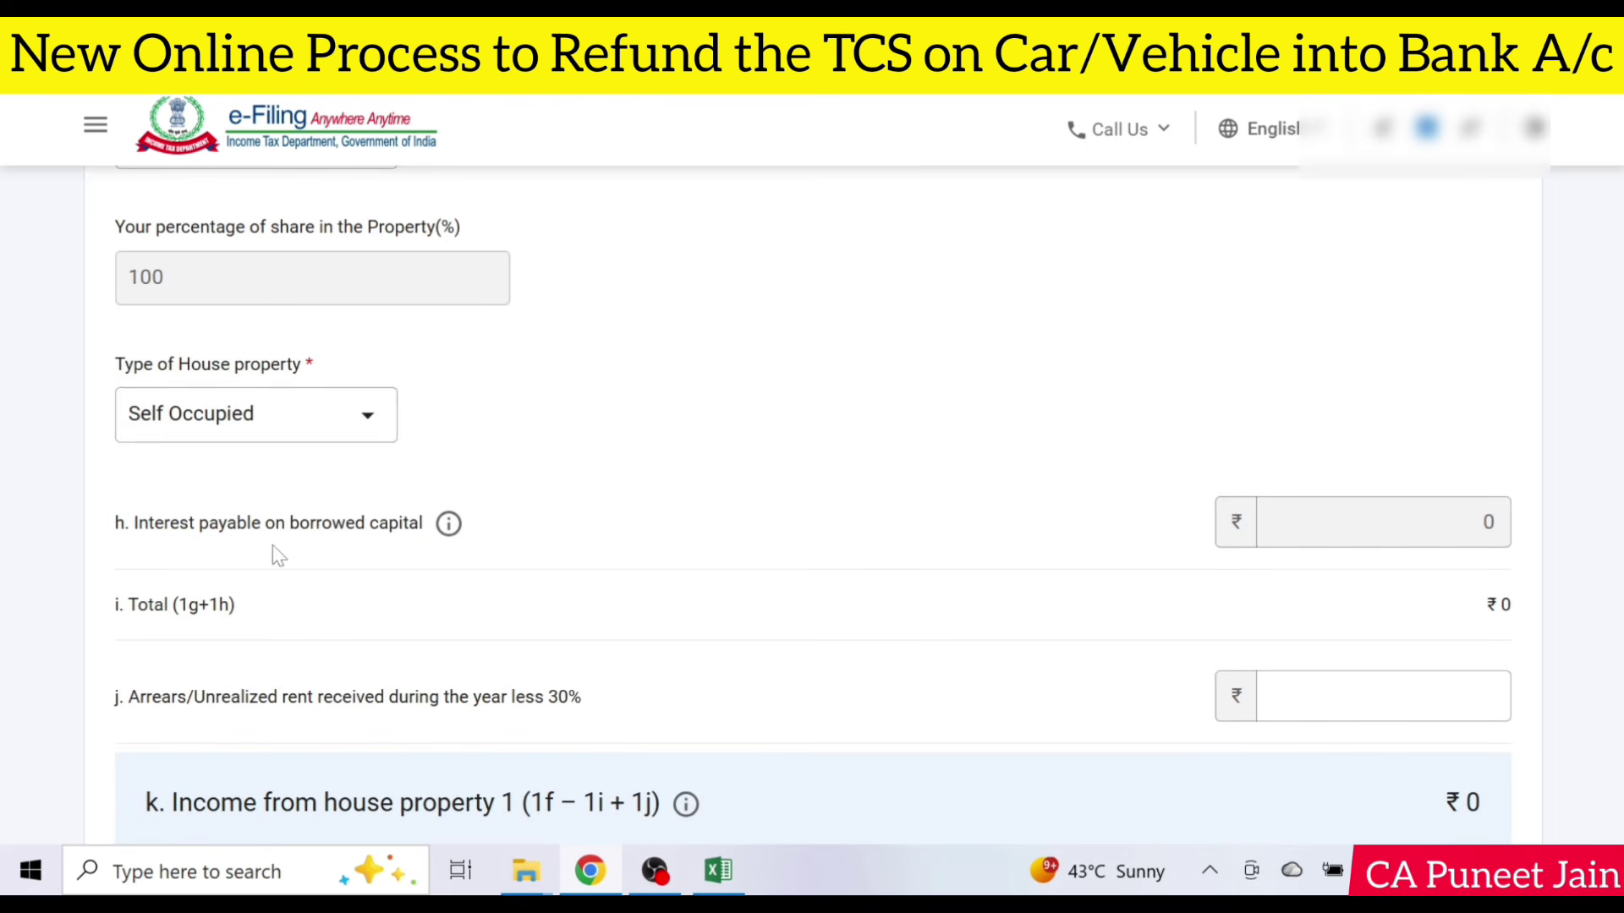
key(alt+Down)
click(235, 592)
scroll(239, 575, down, 2)
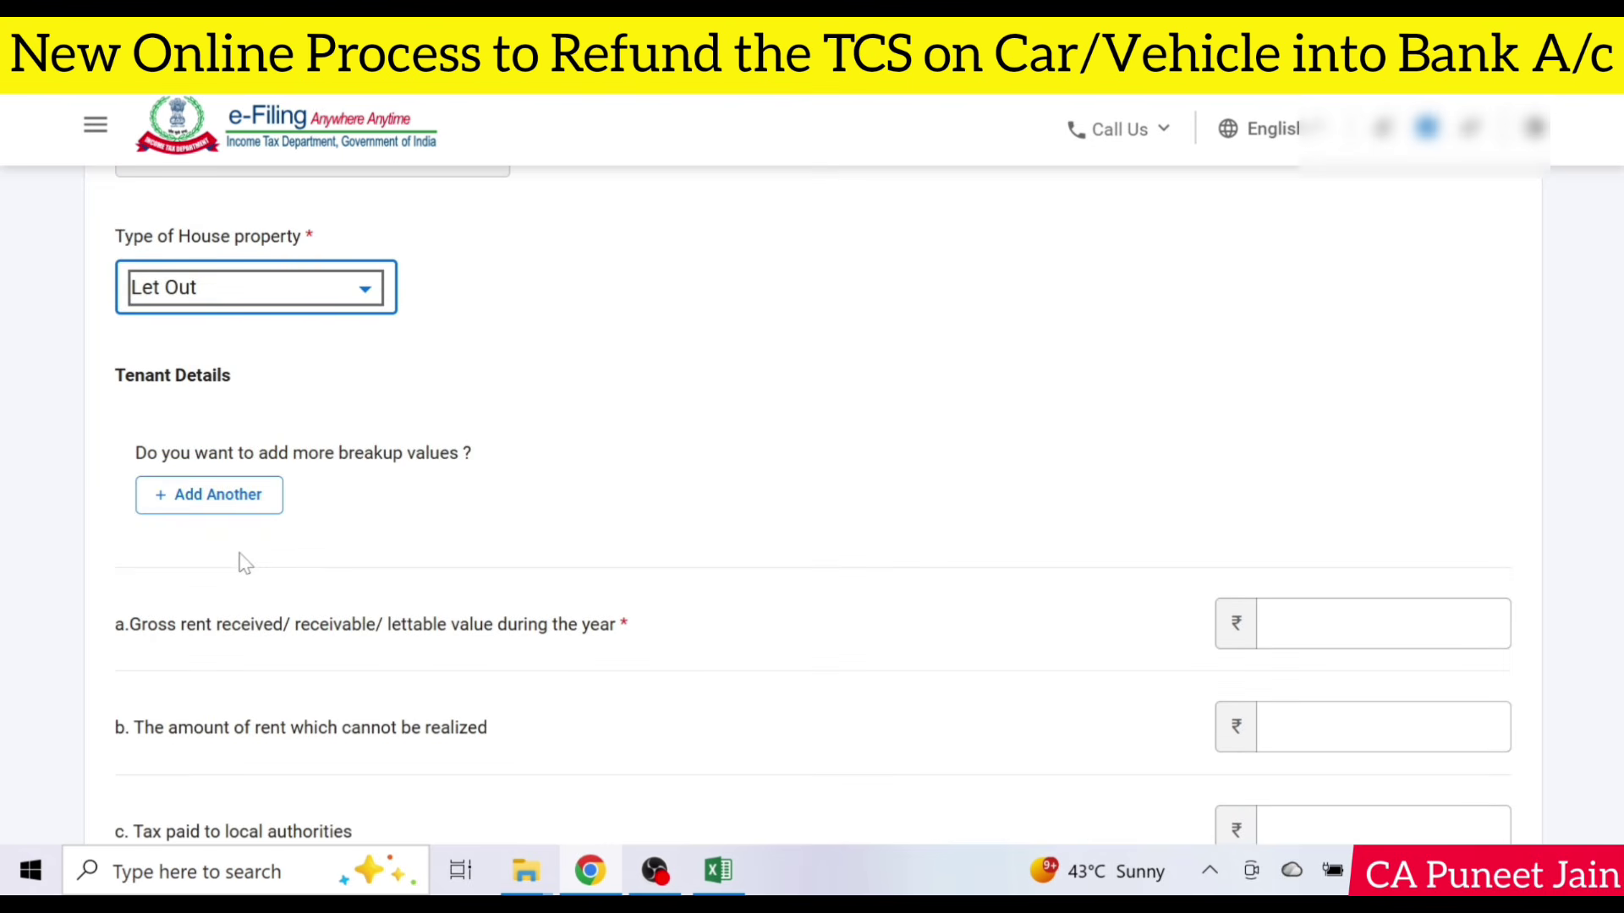
- Add a blank tenant row, look over the rent and borrowed-capital interest fields, and leave the house property form without saving
click(250, 507)
scroll(384, 607, down, 7)
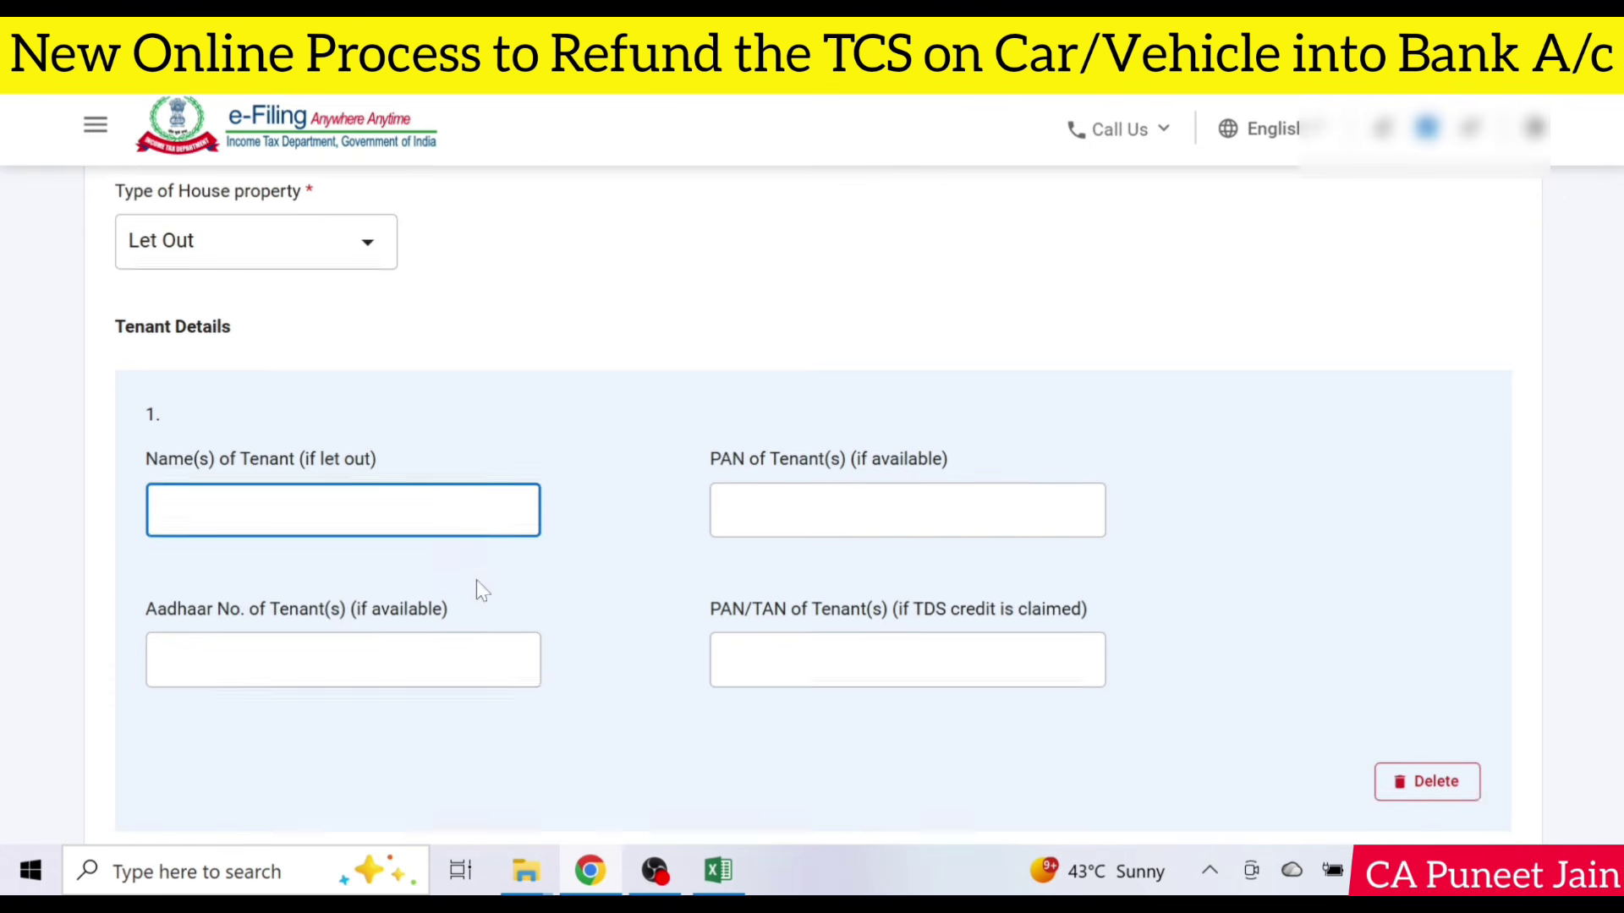
scroll(1403, 370, down, 1)
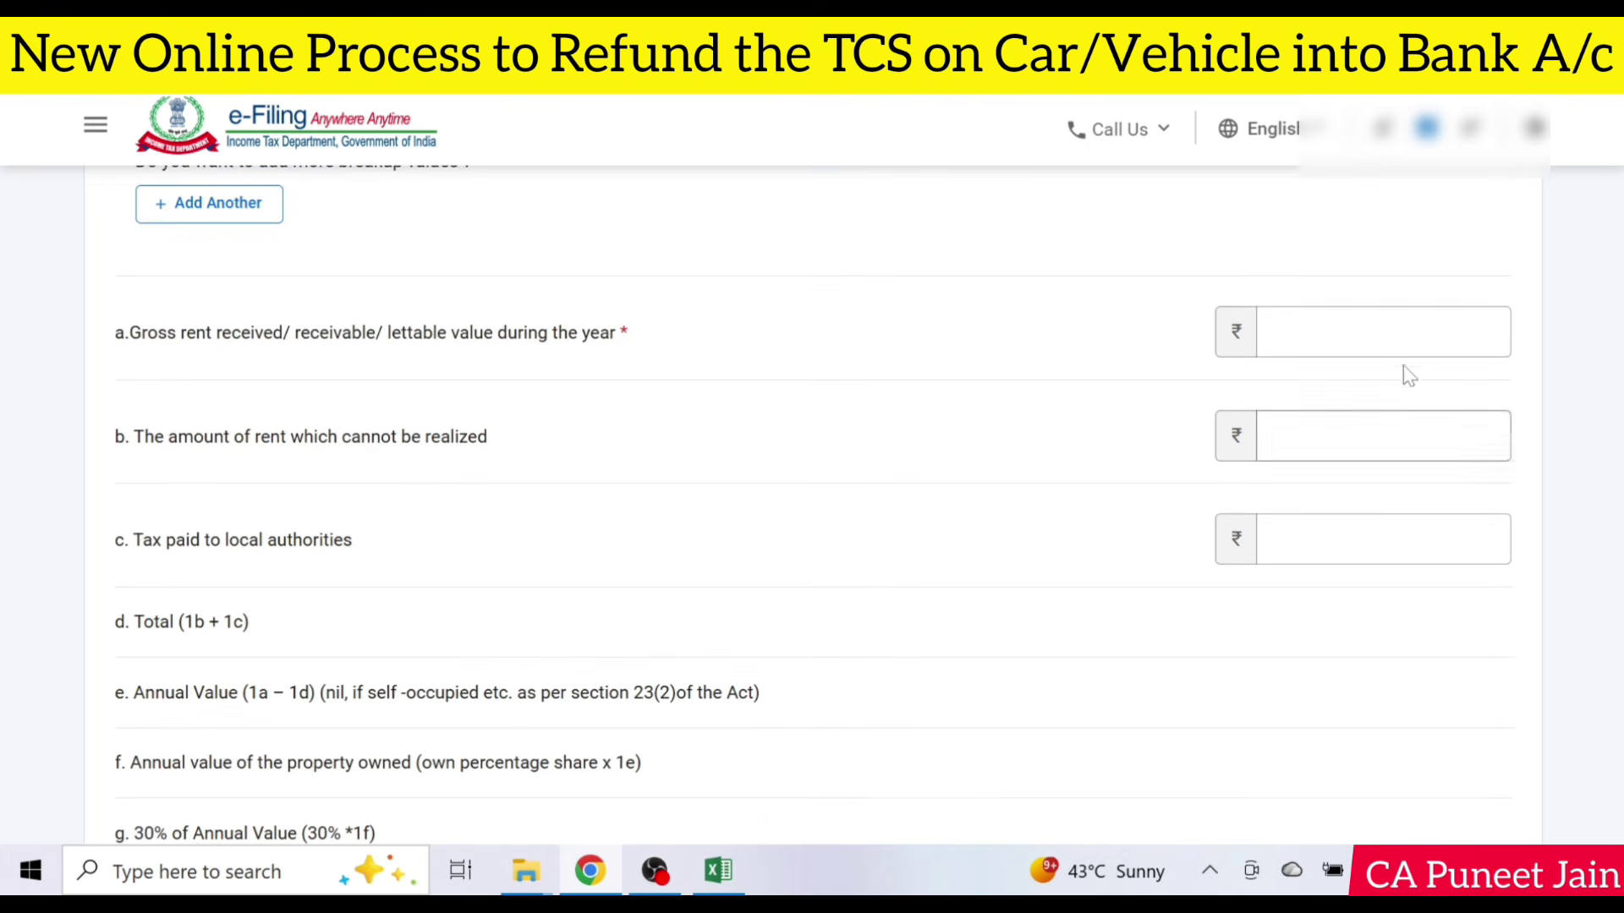
click(1403, 338)
scroll(1287, 272, down, 8)
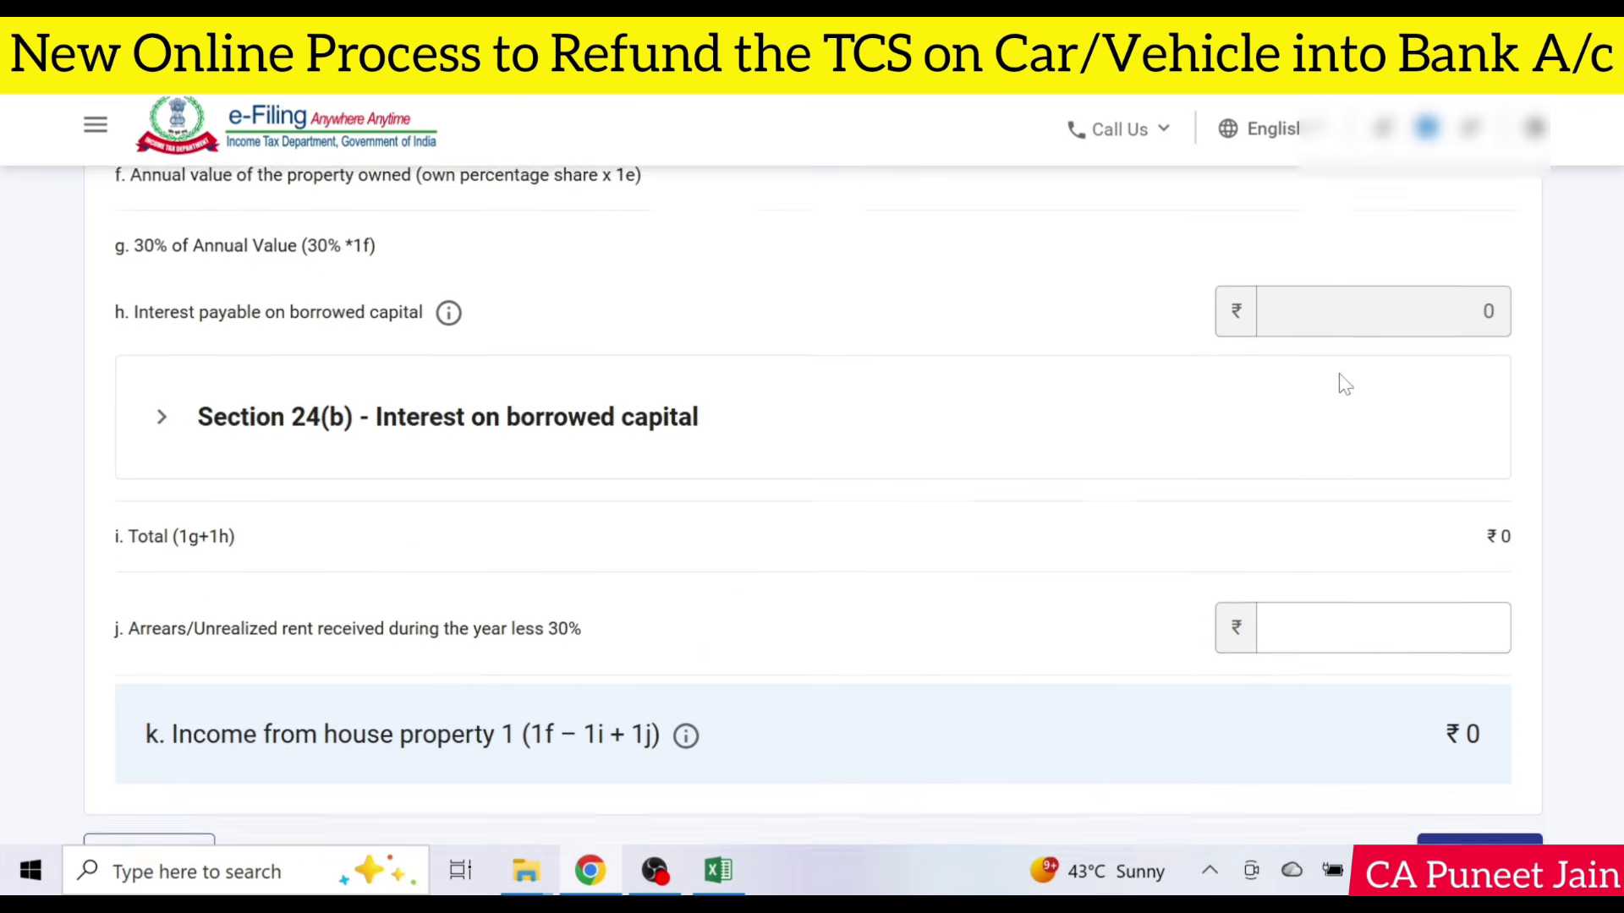
scroll(1430, 672, down, 1)
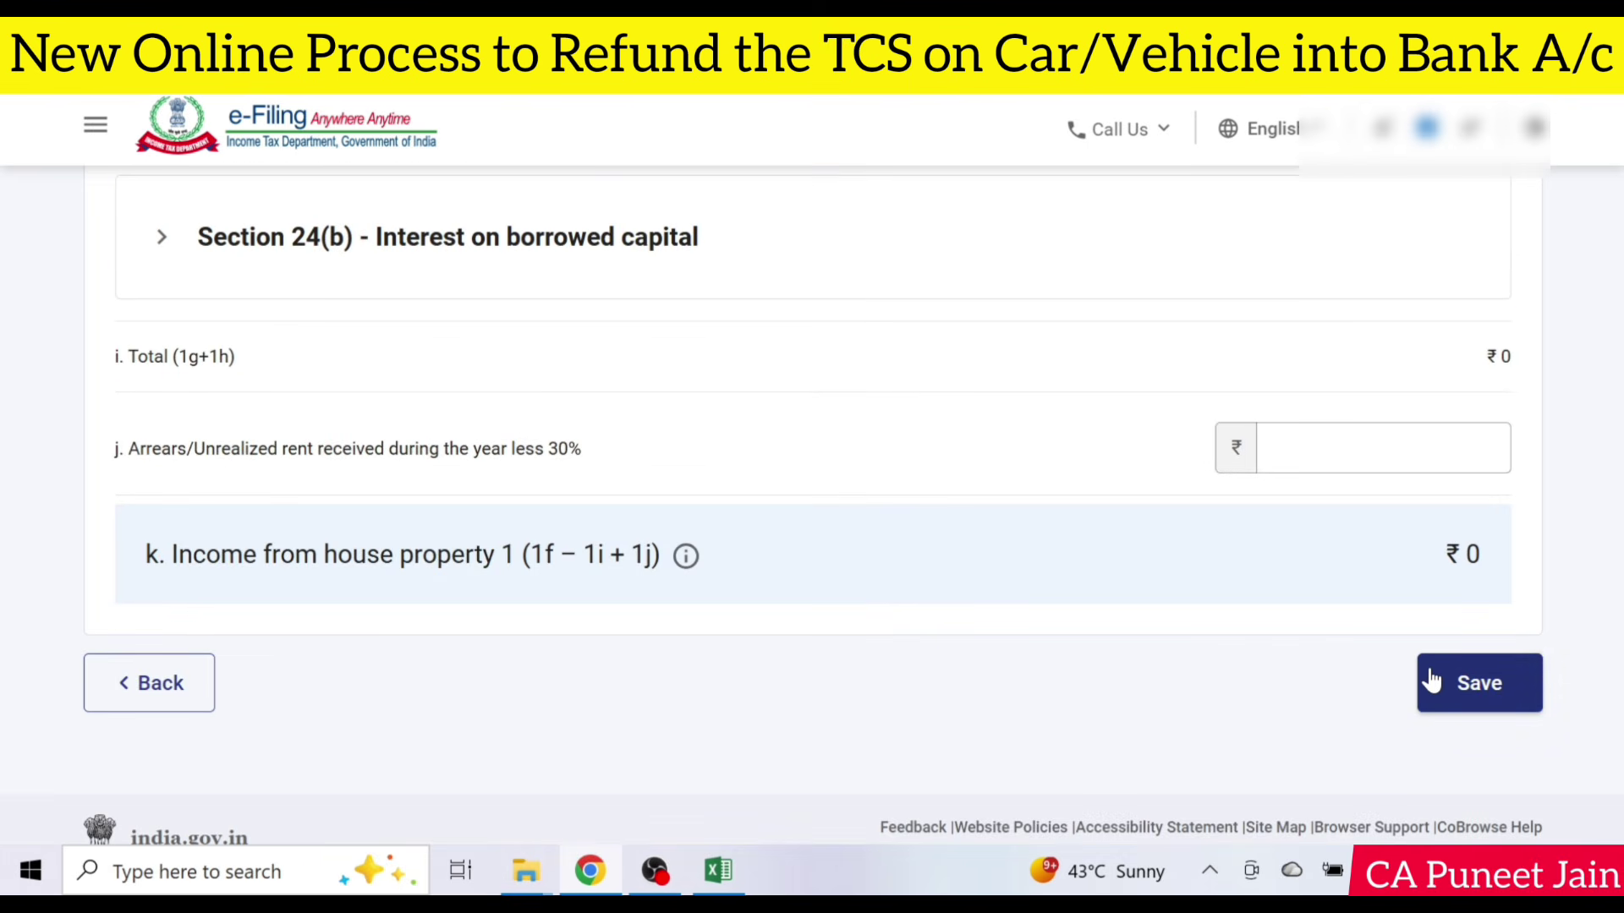
click(171, 698)
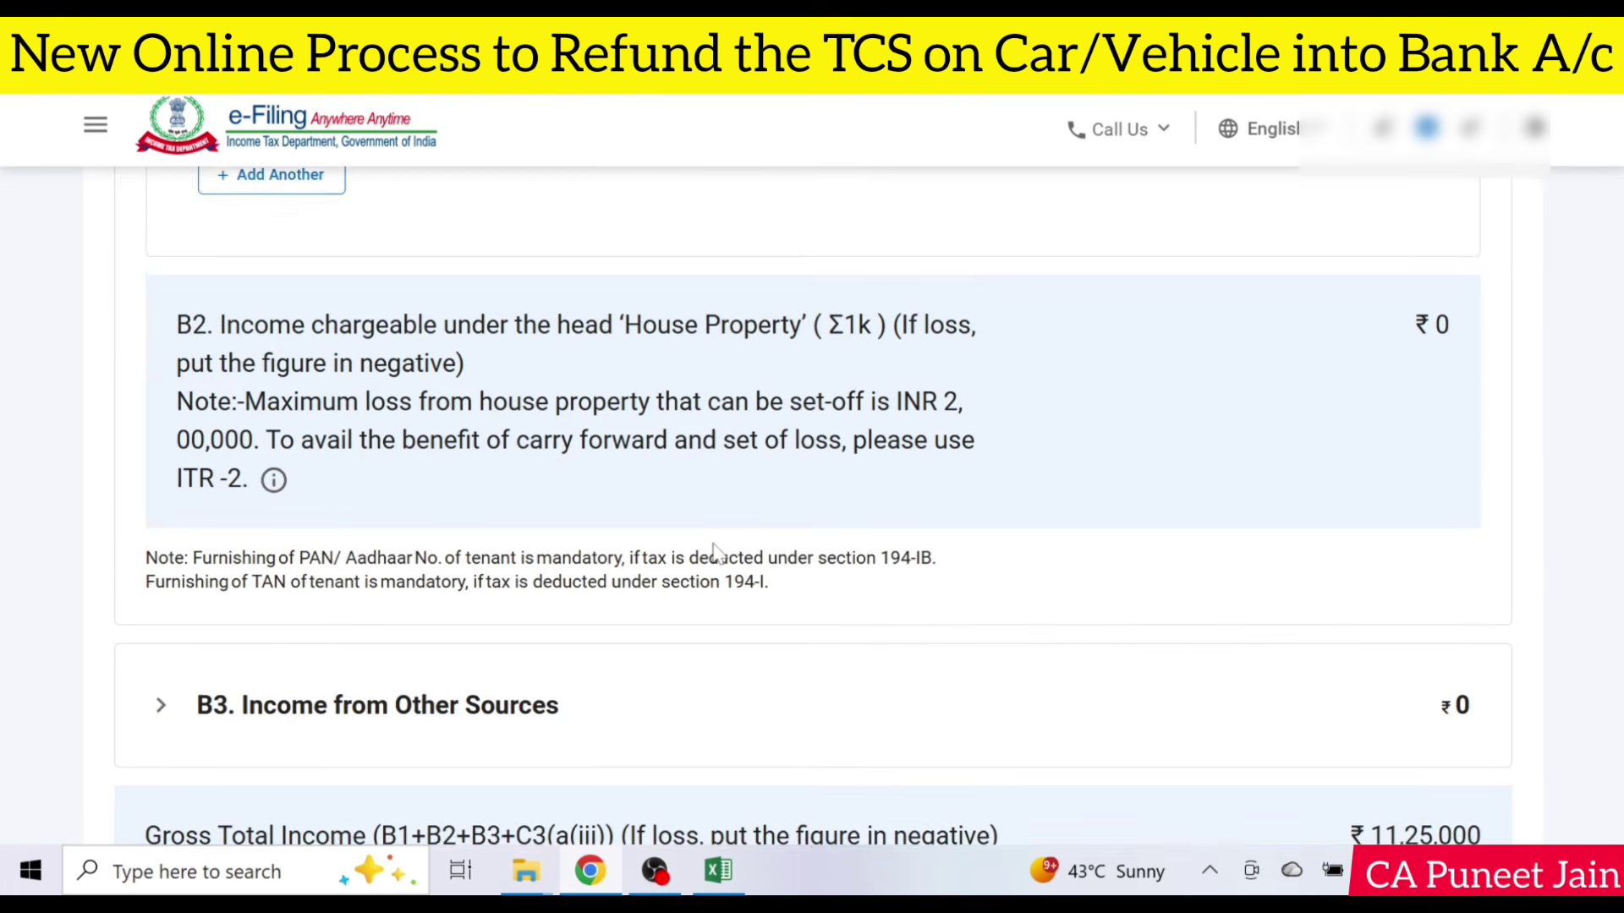
- Add an Income from Other Sources entry for Interest from Saving Bank Account with amount 3849 and save it
scroll(713, 551, down, 3)
click(364, 438)
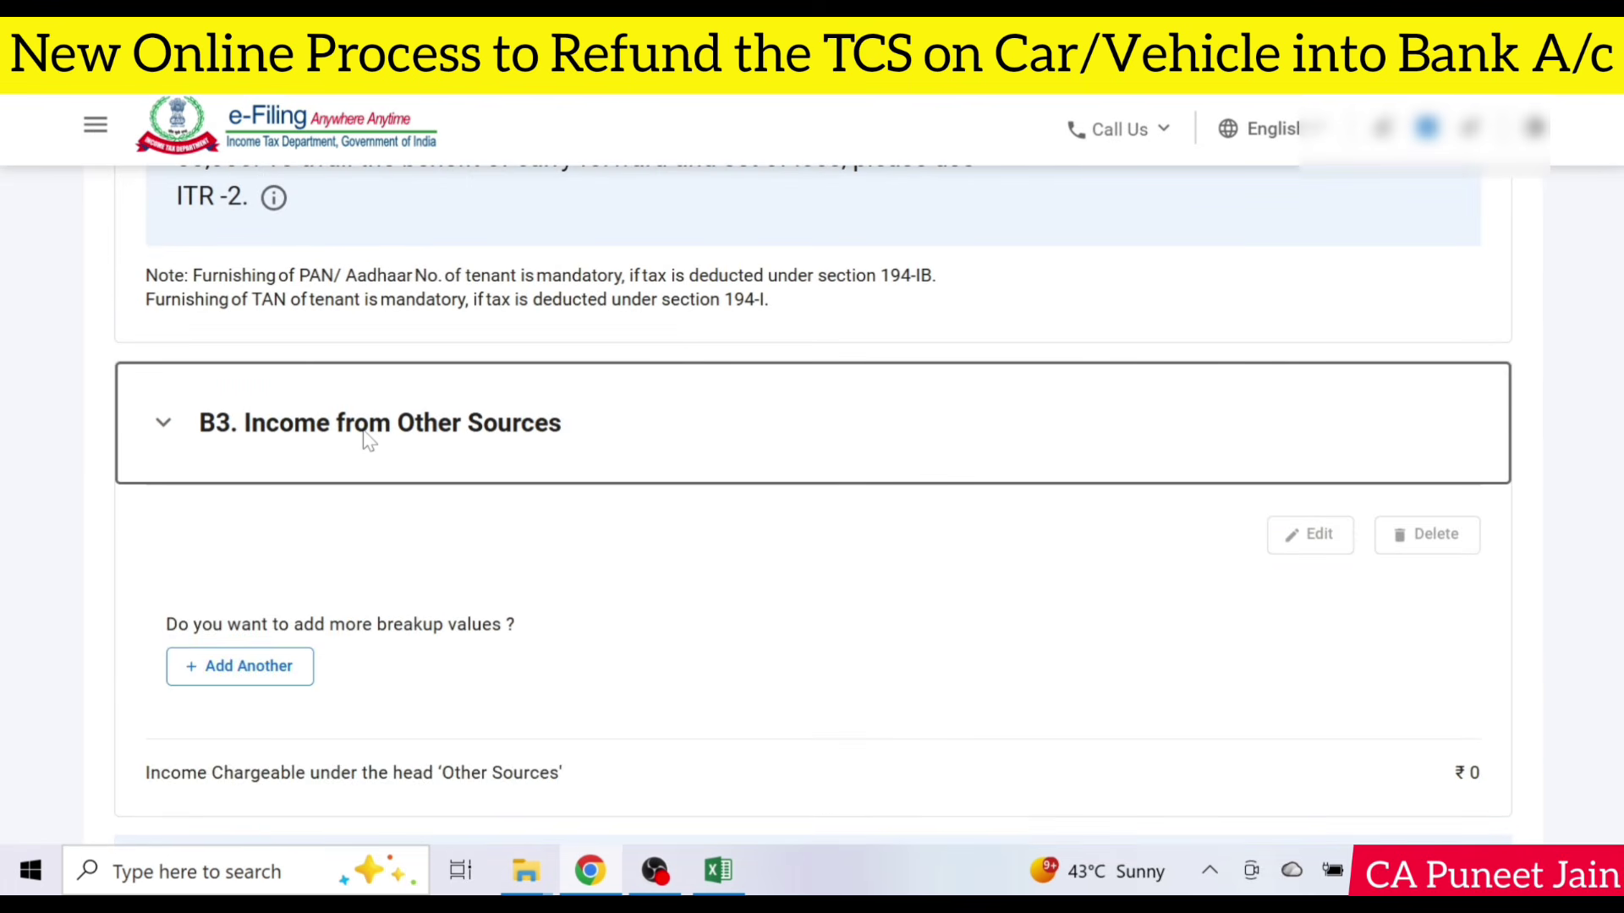
scroll(338, 499, down, 1)
click(292, 542)
click(302, 548)
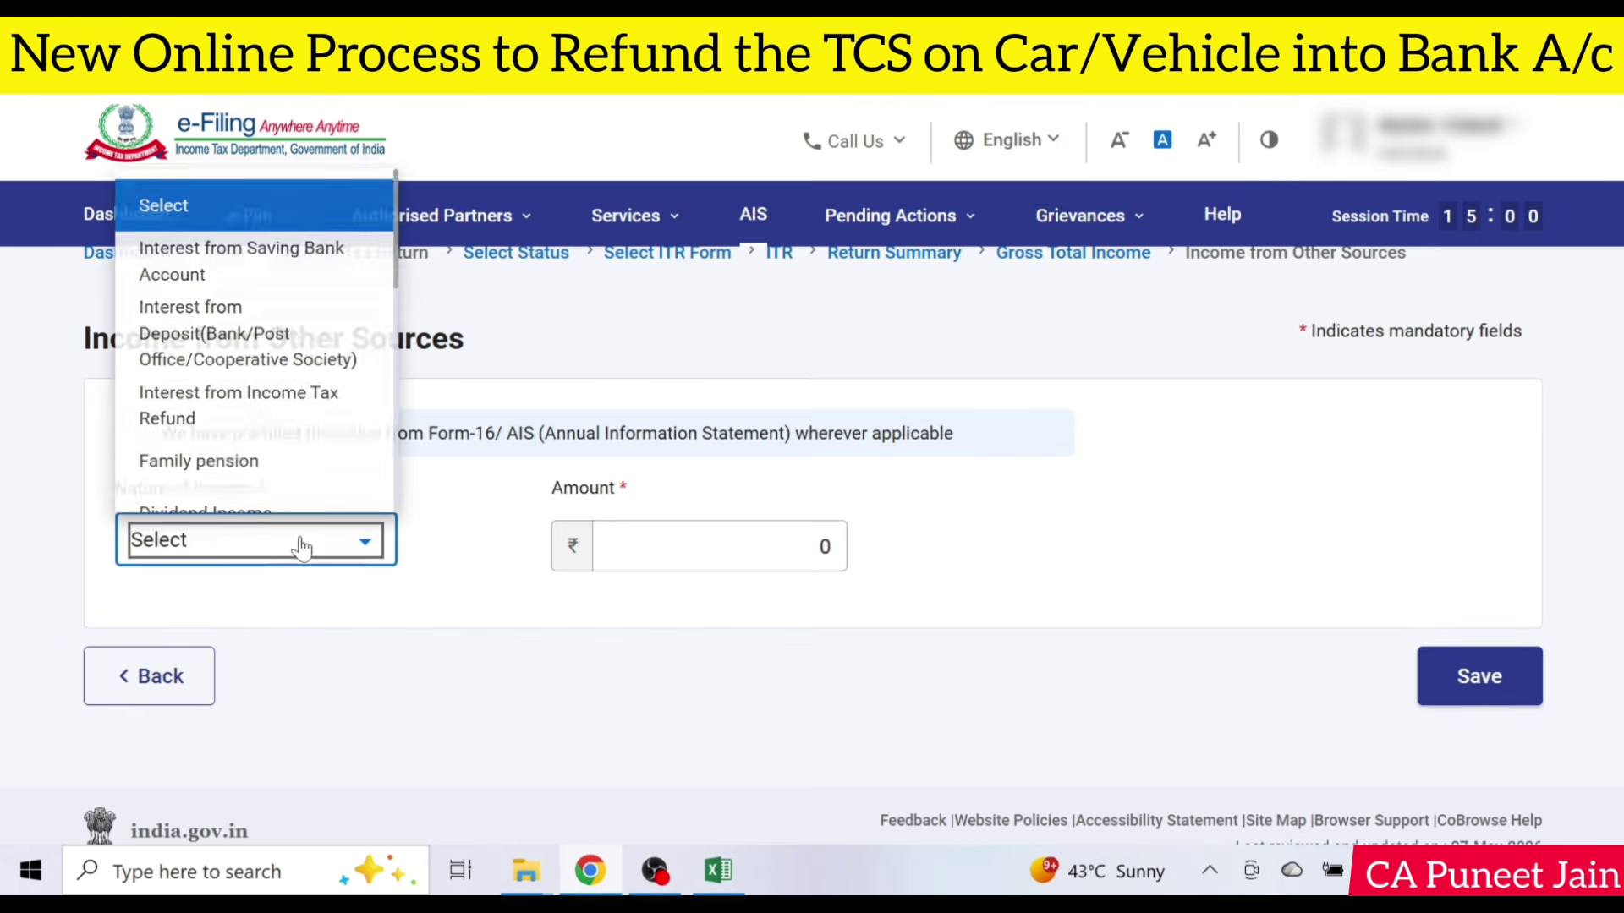
click(301, 272)
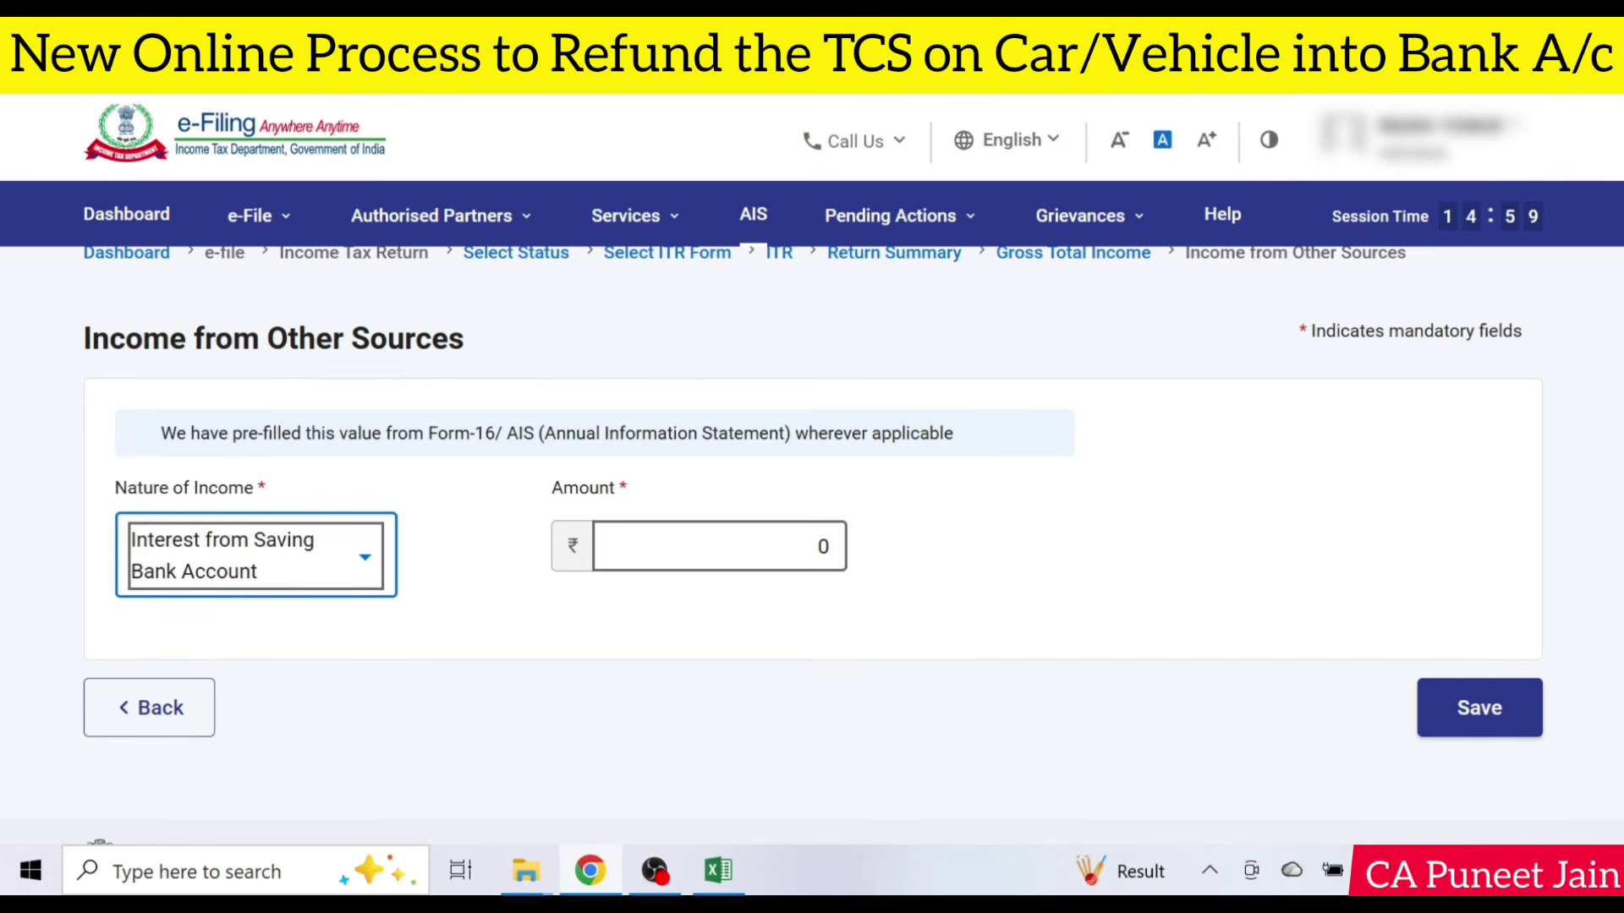
text(3849)
click(1476, 720)
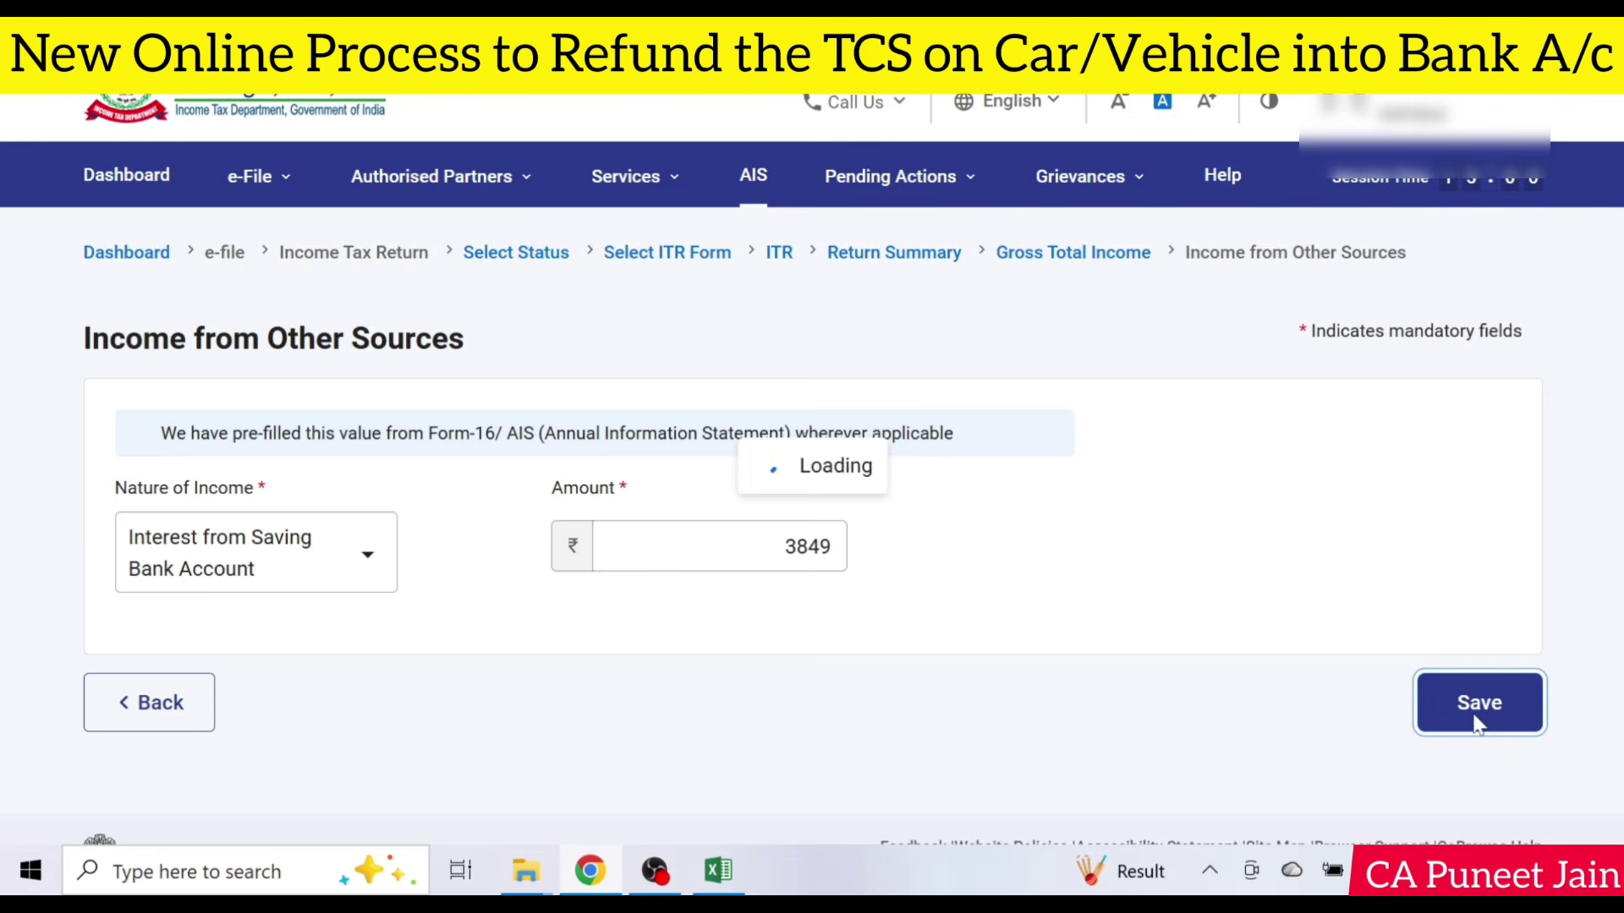
- Confirm the Gross Total Income and Total Deductions sections of the return
scroll(1325, 697, down, 15)
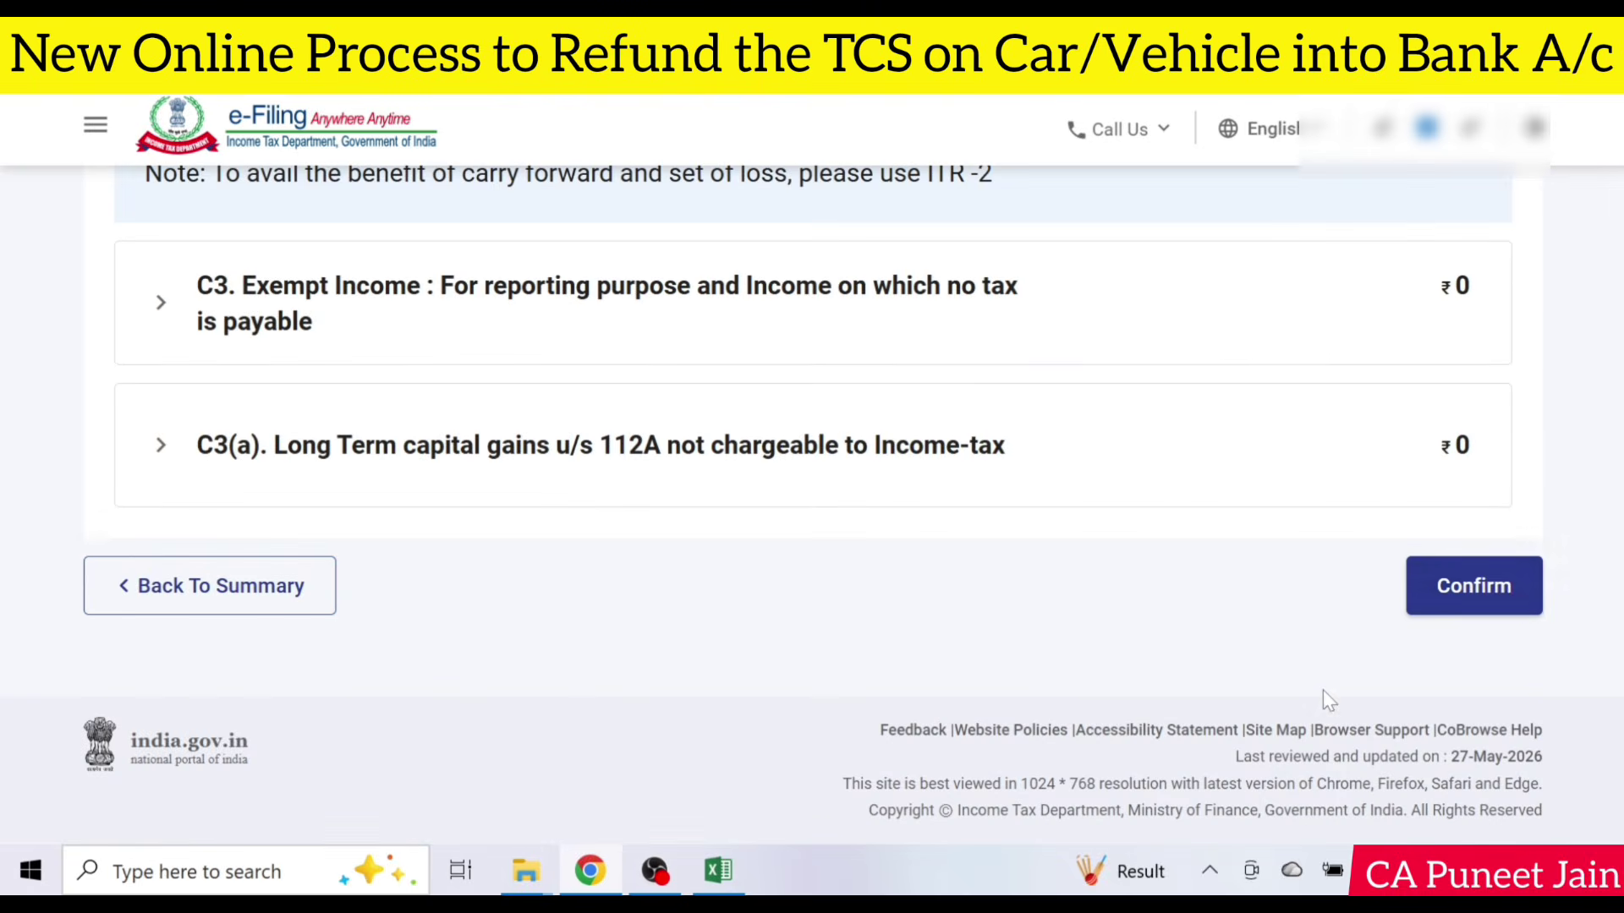
click(1515, 575)
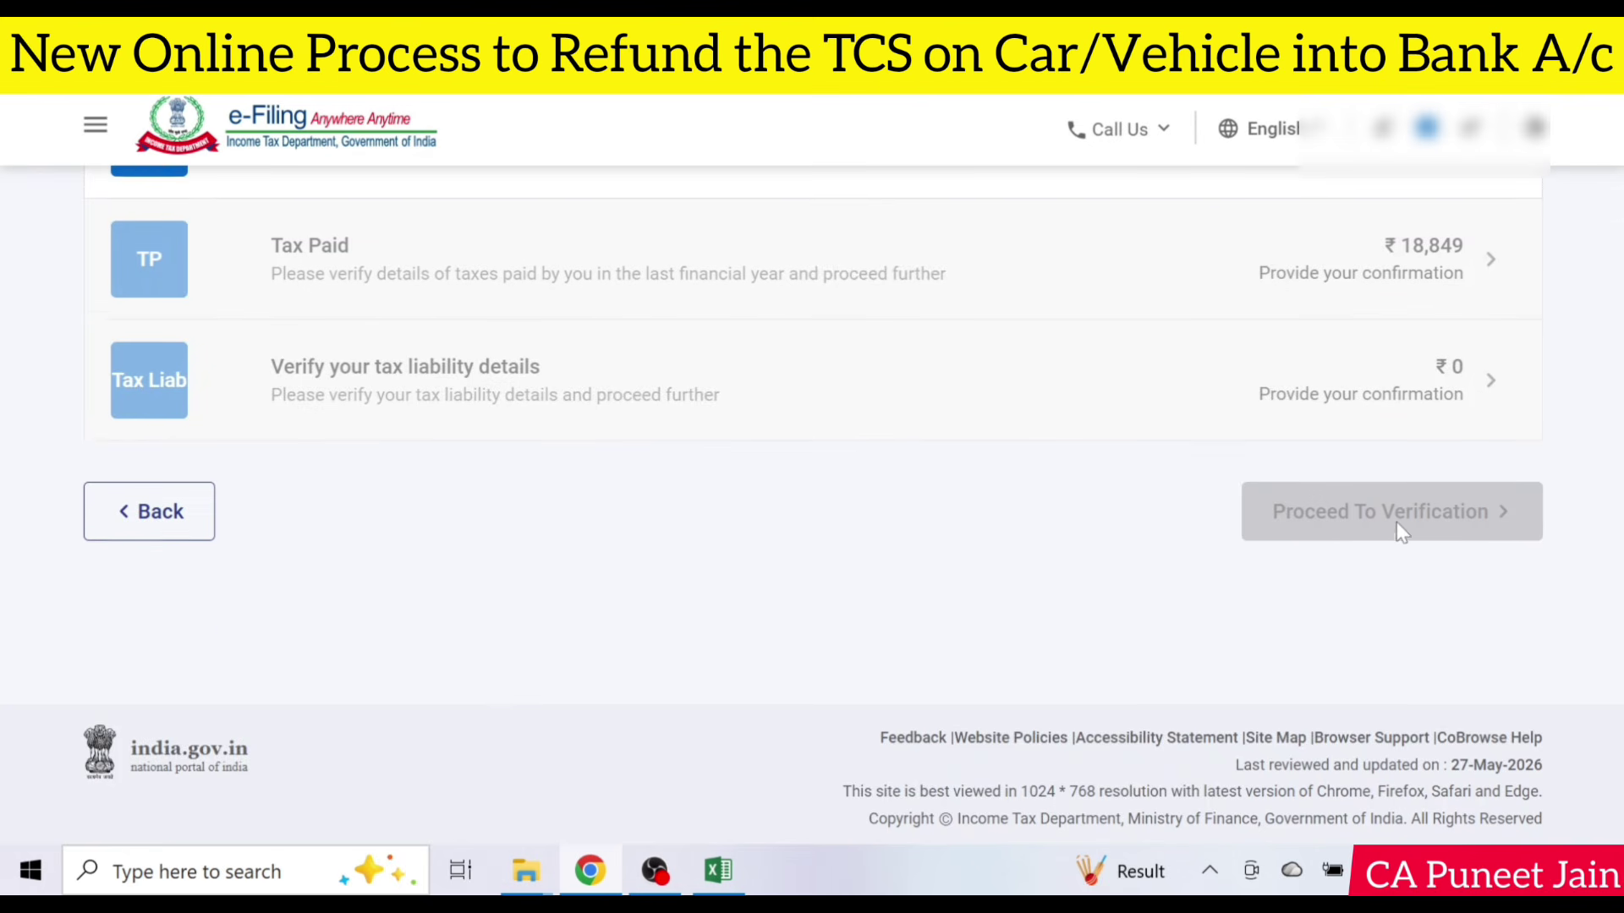
scroll(1401, 531, up, 2)
click(1448, 267)
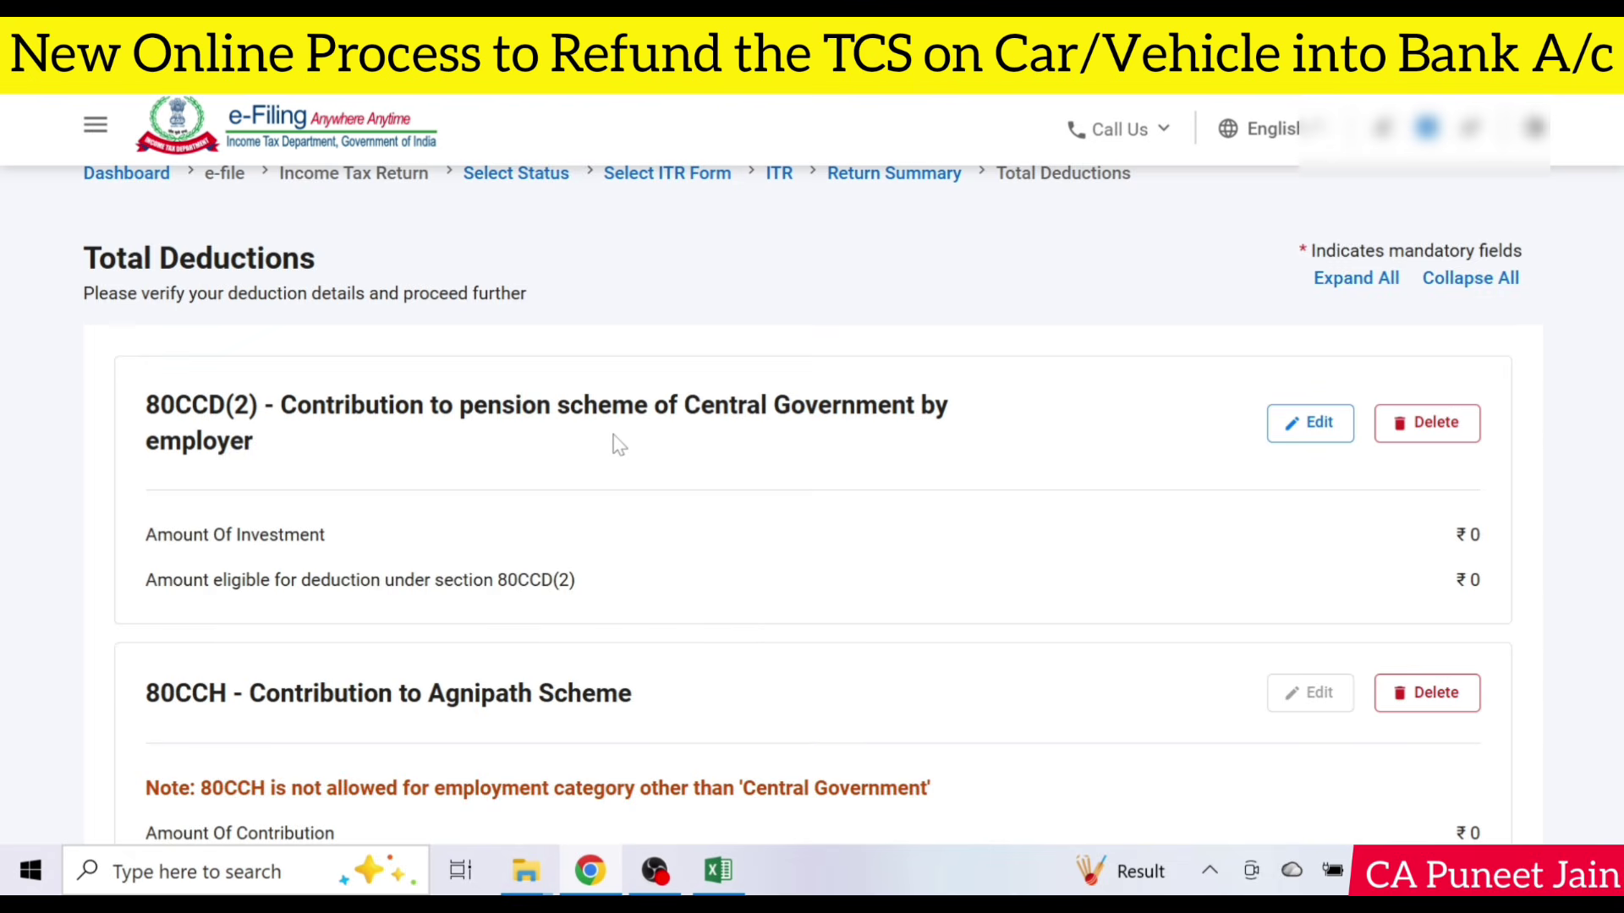
scroll(616, 444, down, 10)
click(1479, 599)
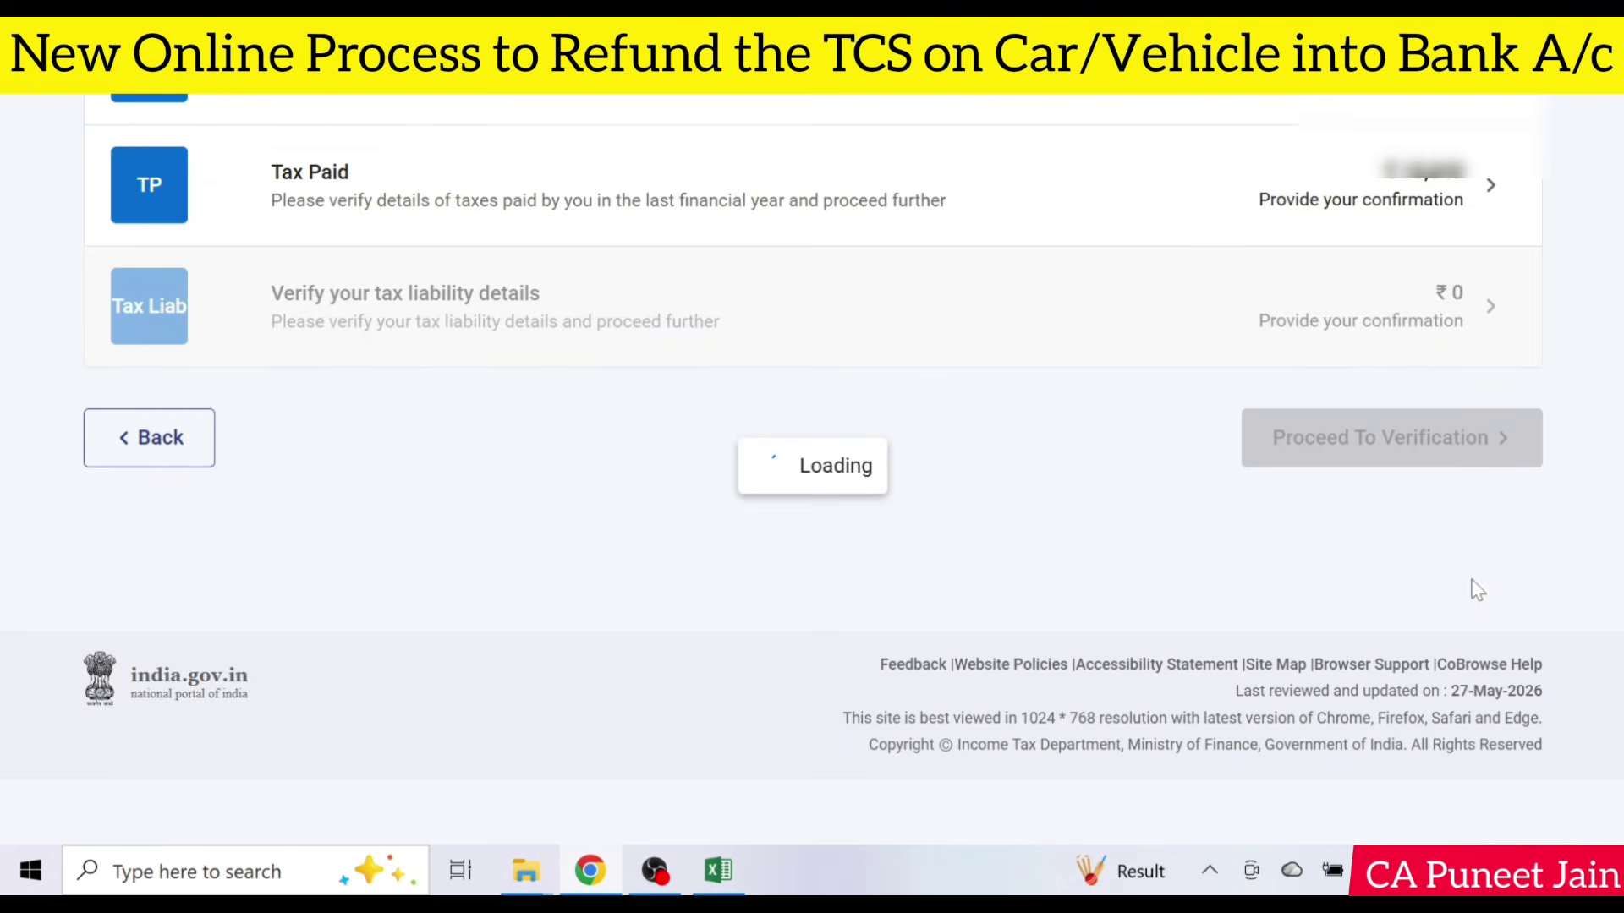
- Review the TDS, TCS and advance tax schedules under Tax Paid and confirm the section
click(1287, 229)
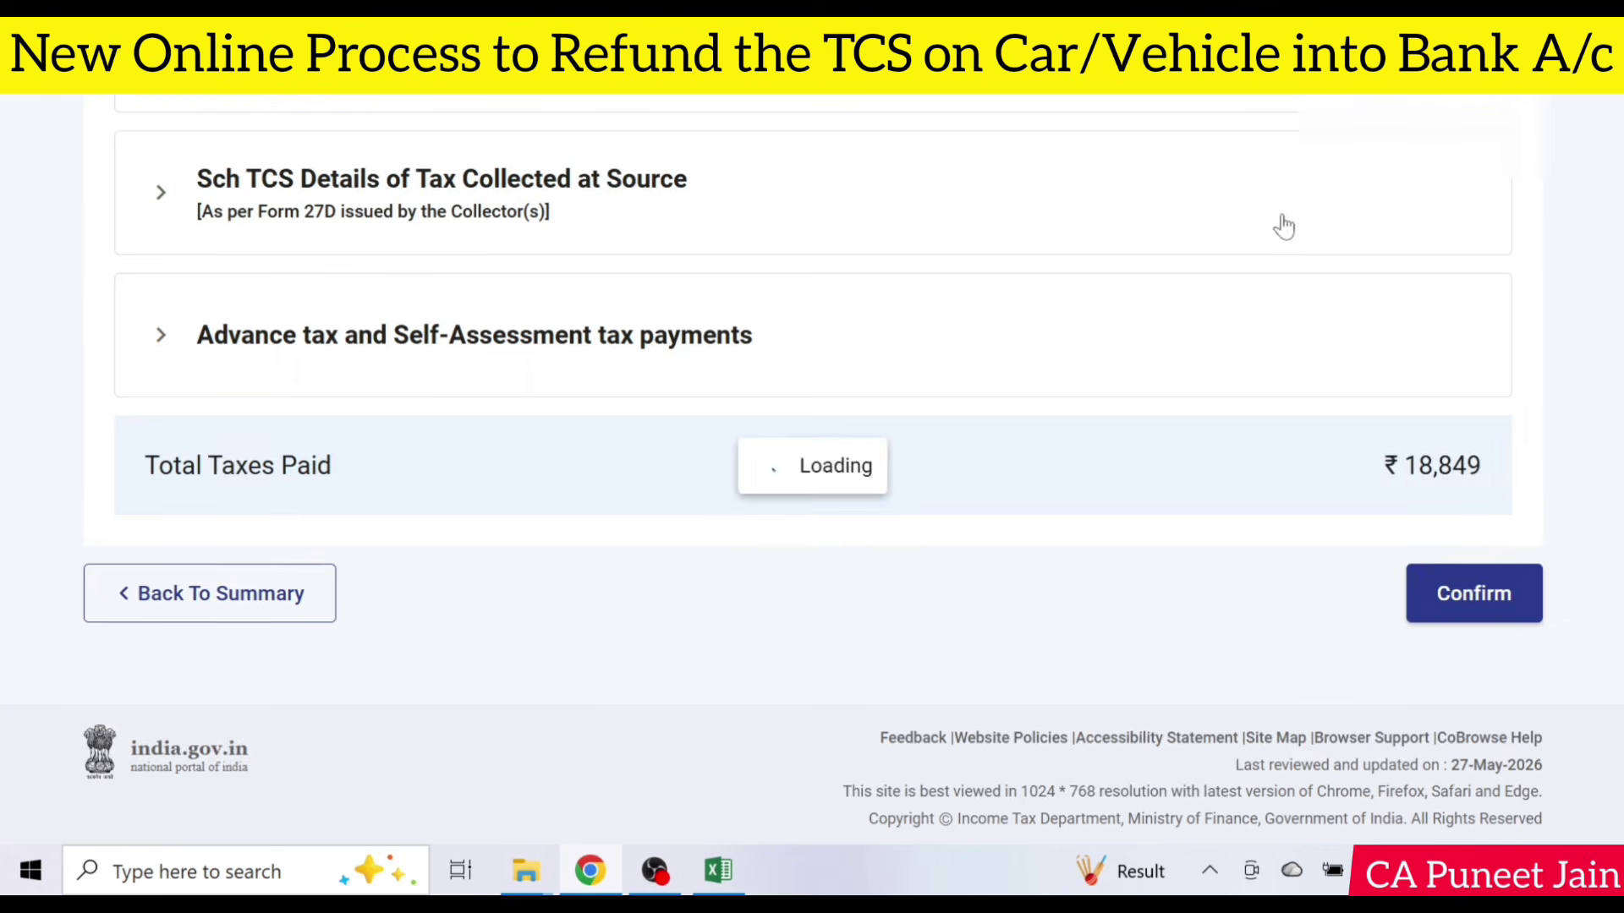
scroll(542, 508, down, 1)
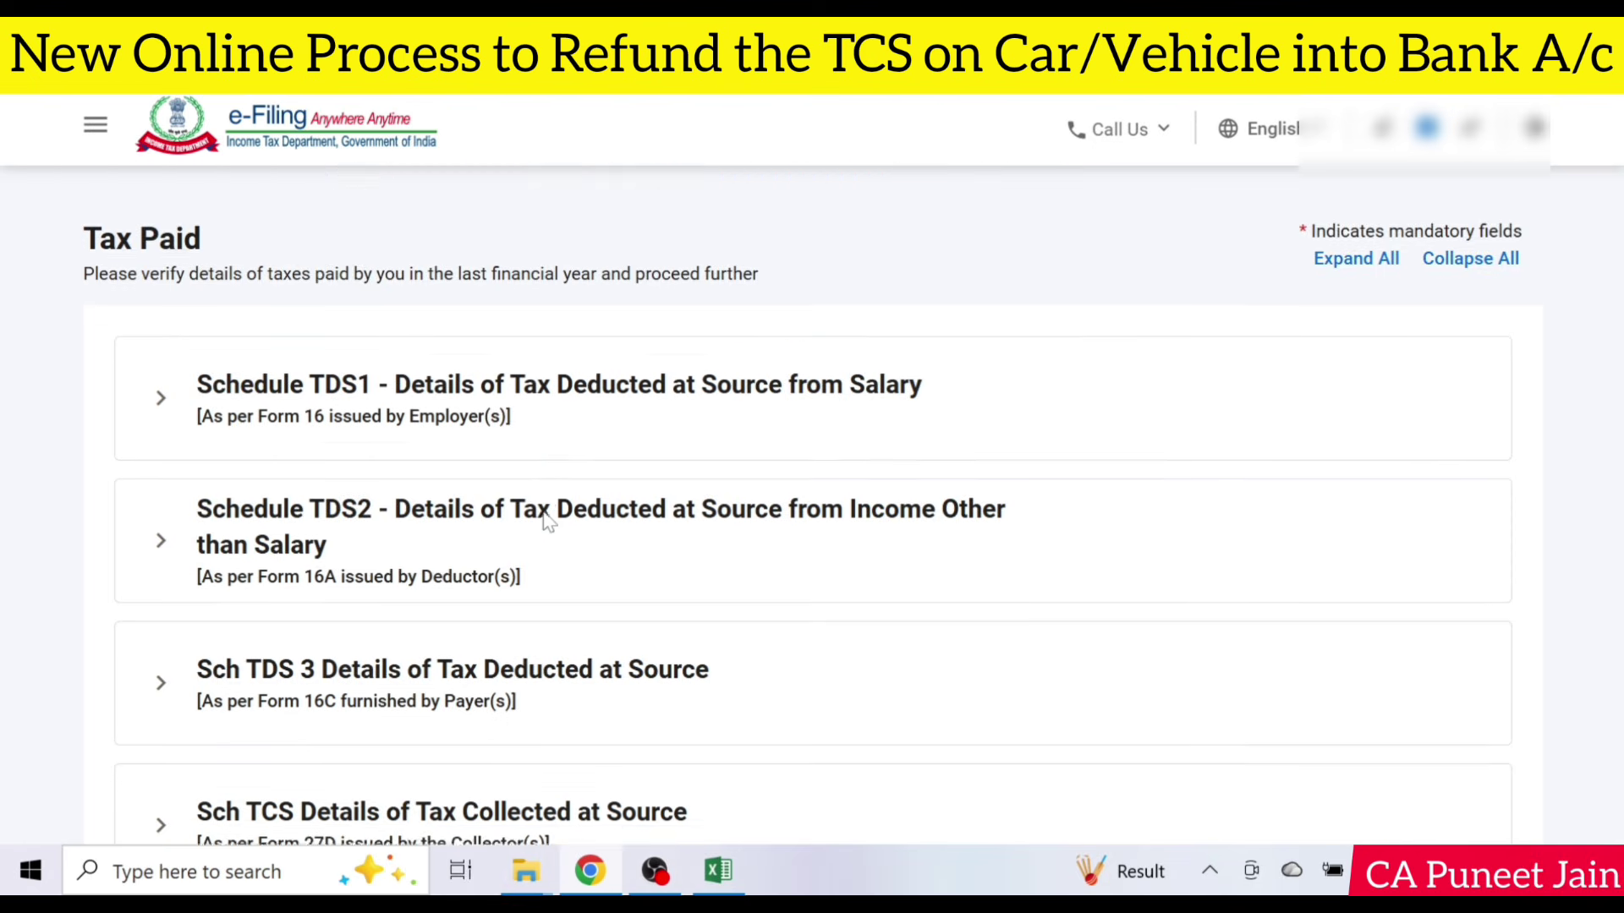
scroll(546, 521, down, 3)
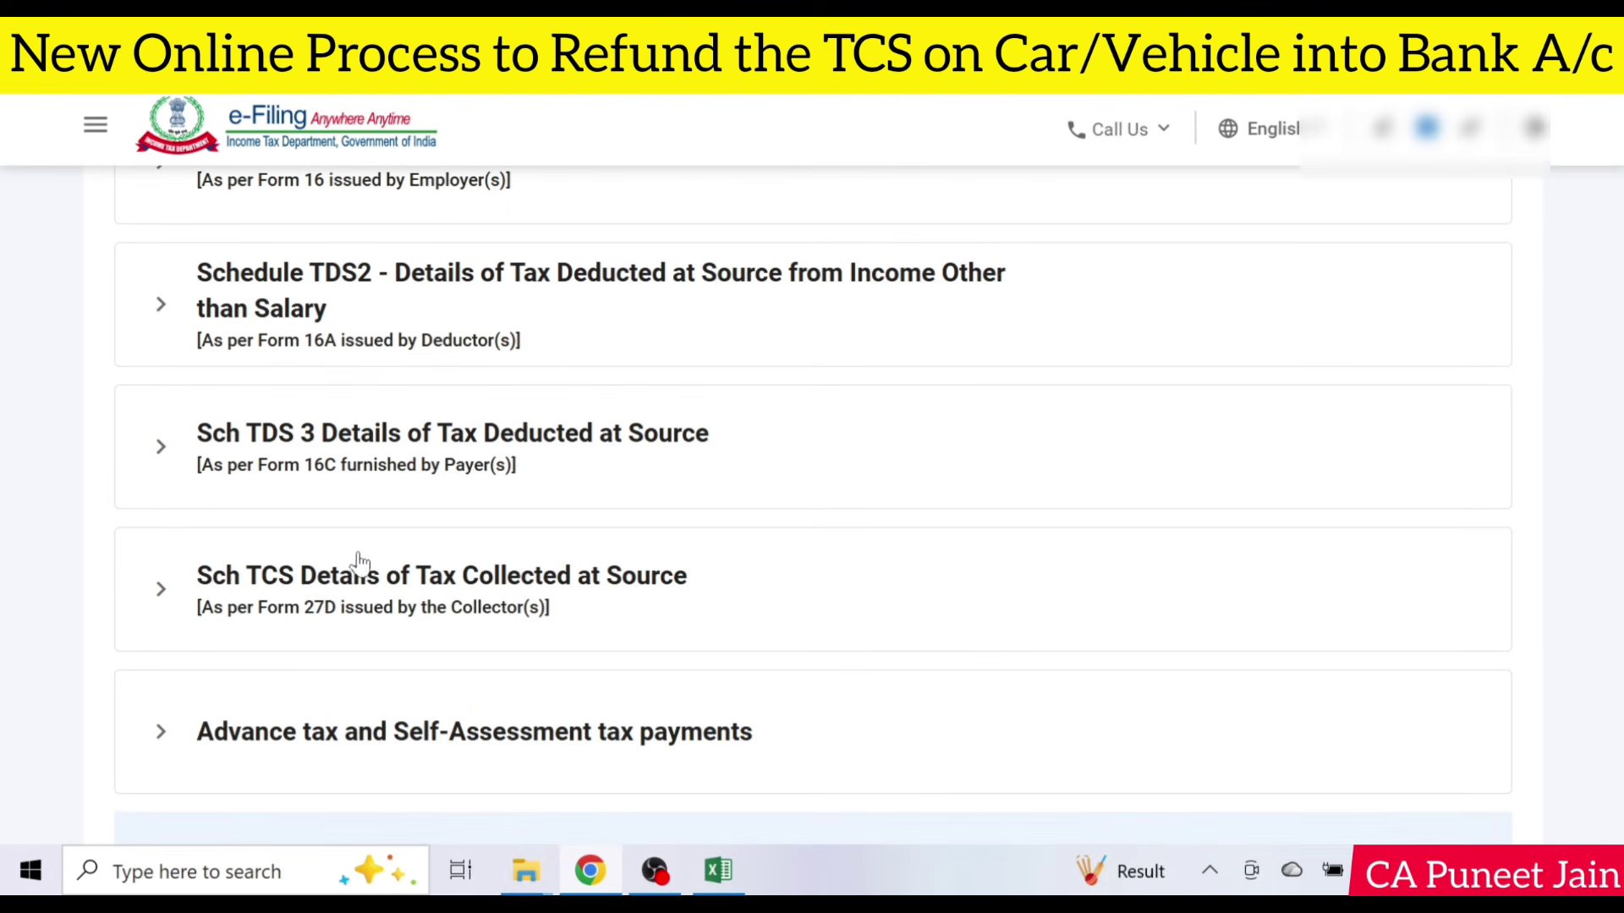
scroll(1226, 522, down, 5)
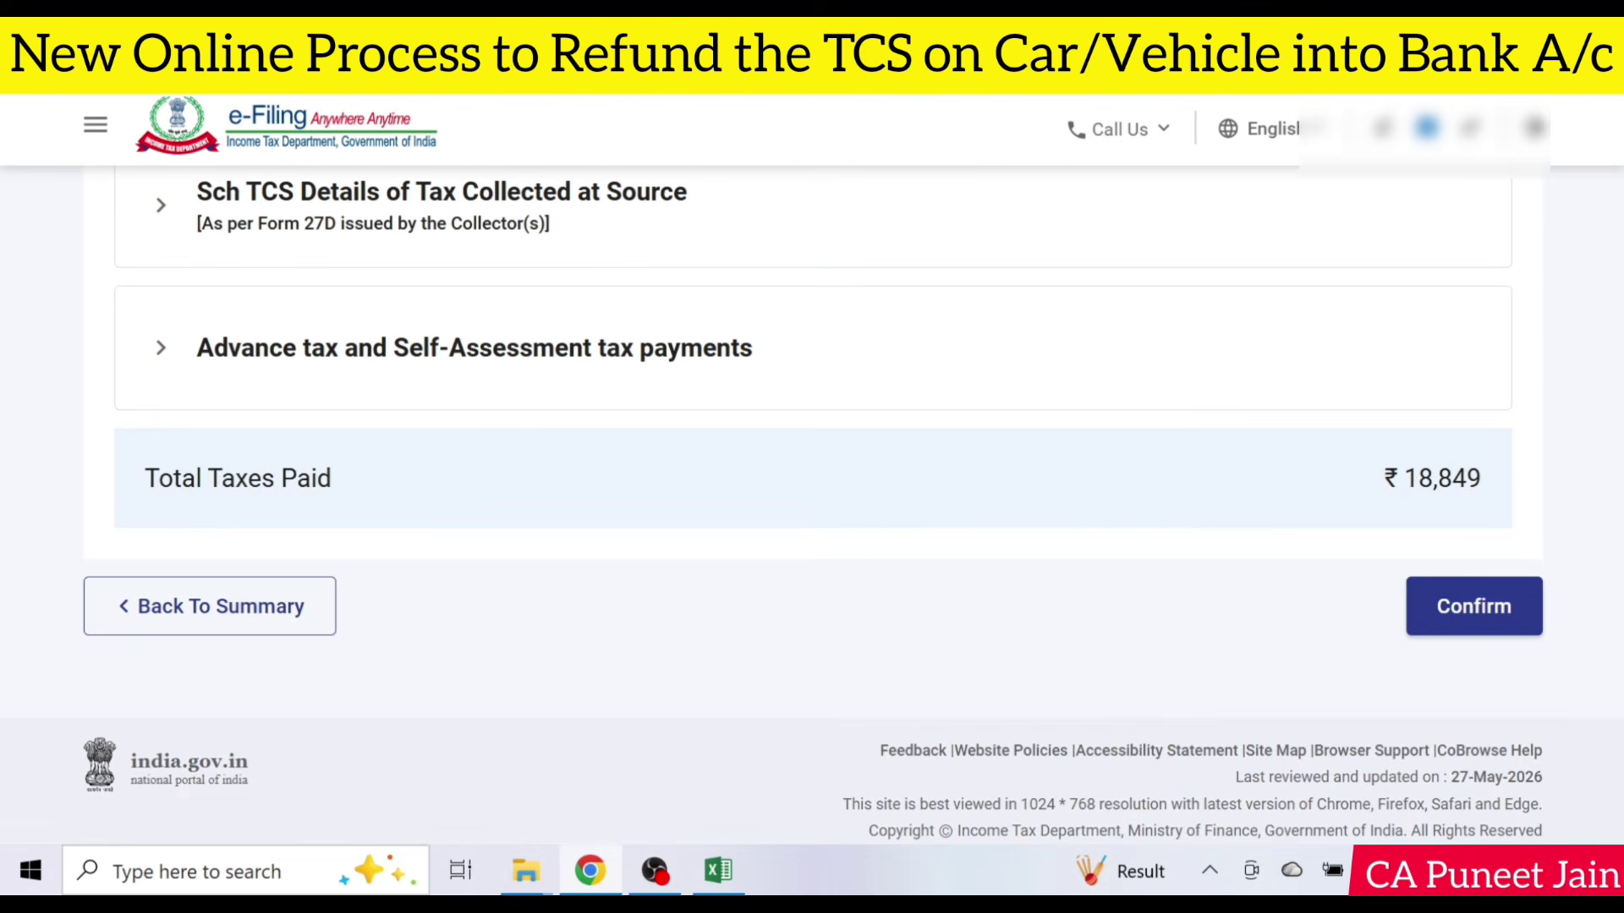
click(1525, 611)
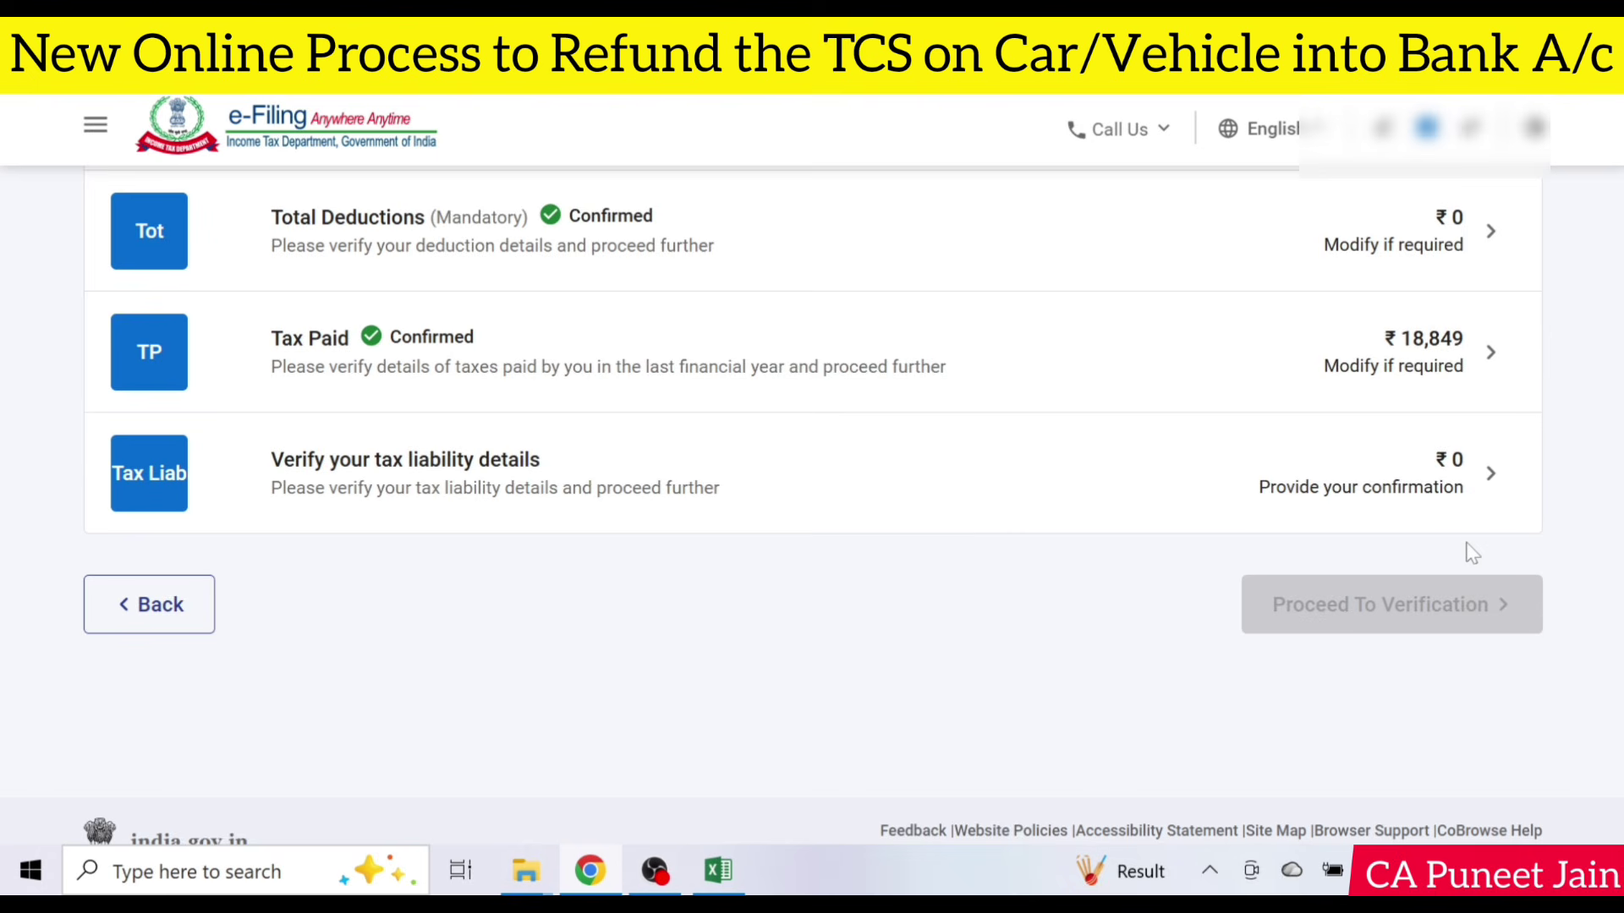
- Review the tax liability details through to the total tax, fee and interest, and confirm them
click(1468, 496)
scroll(1417, 522, down, 15)
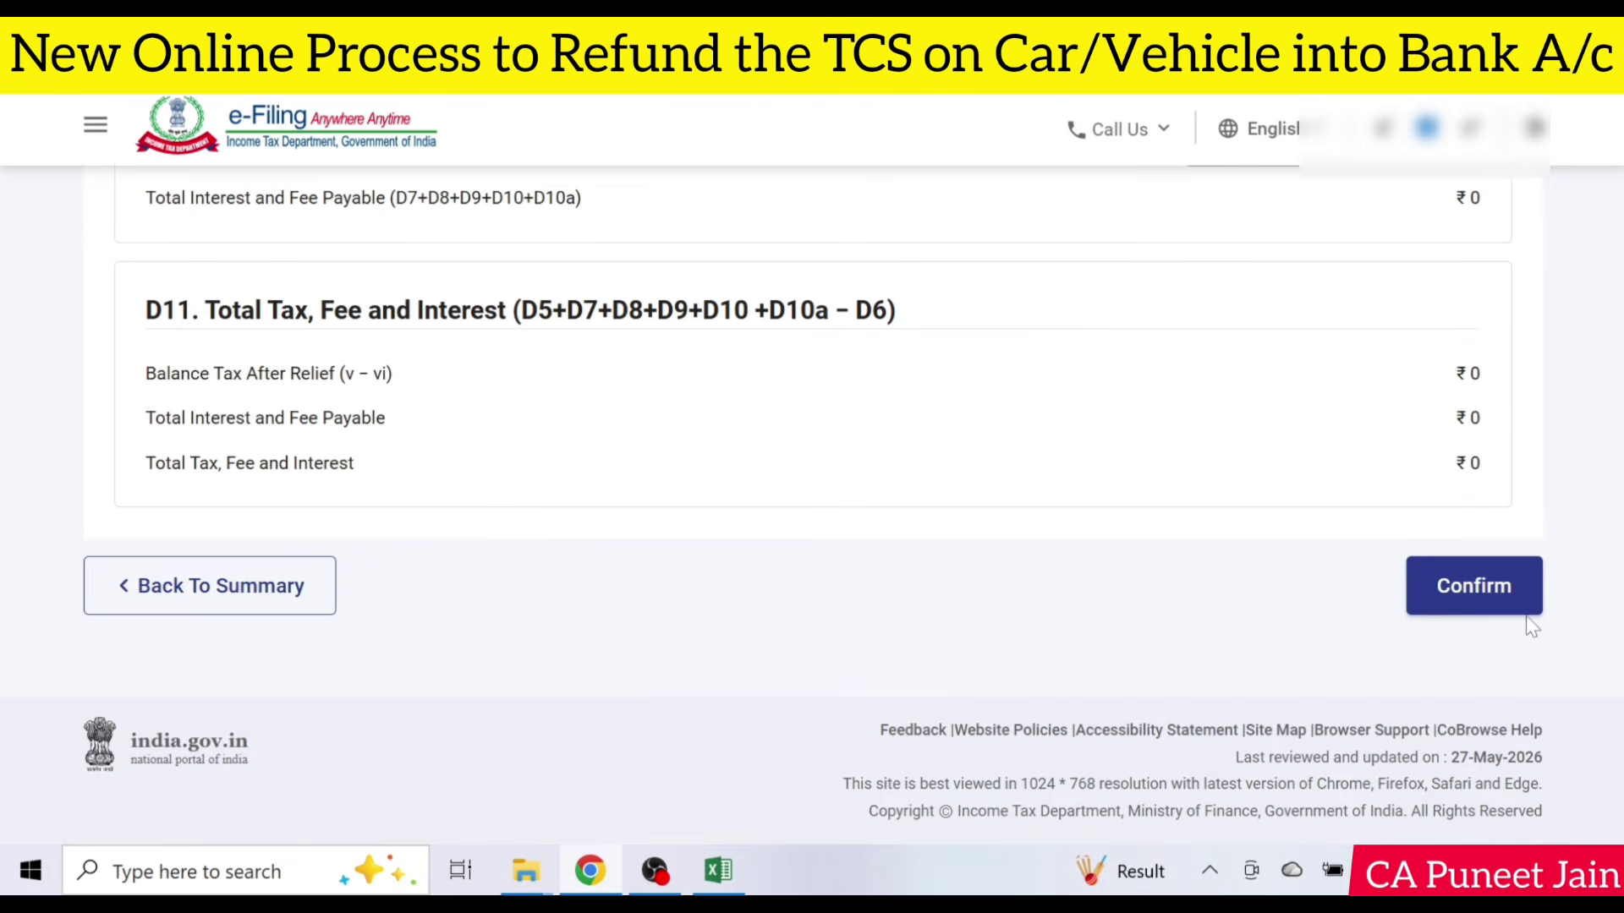
click(1526, 611)
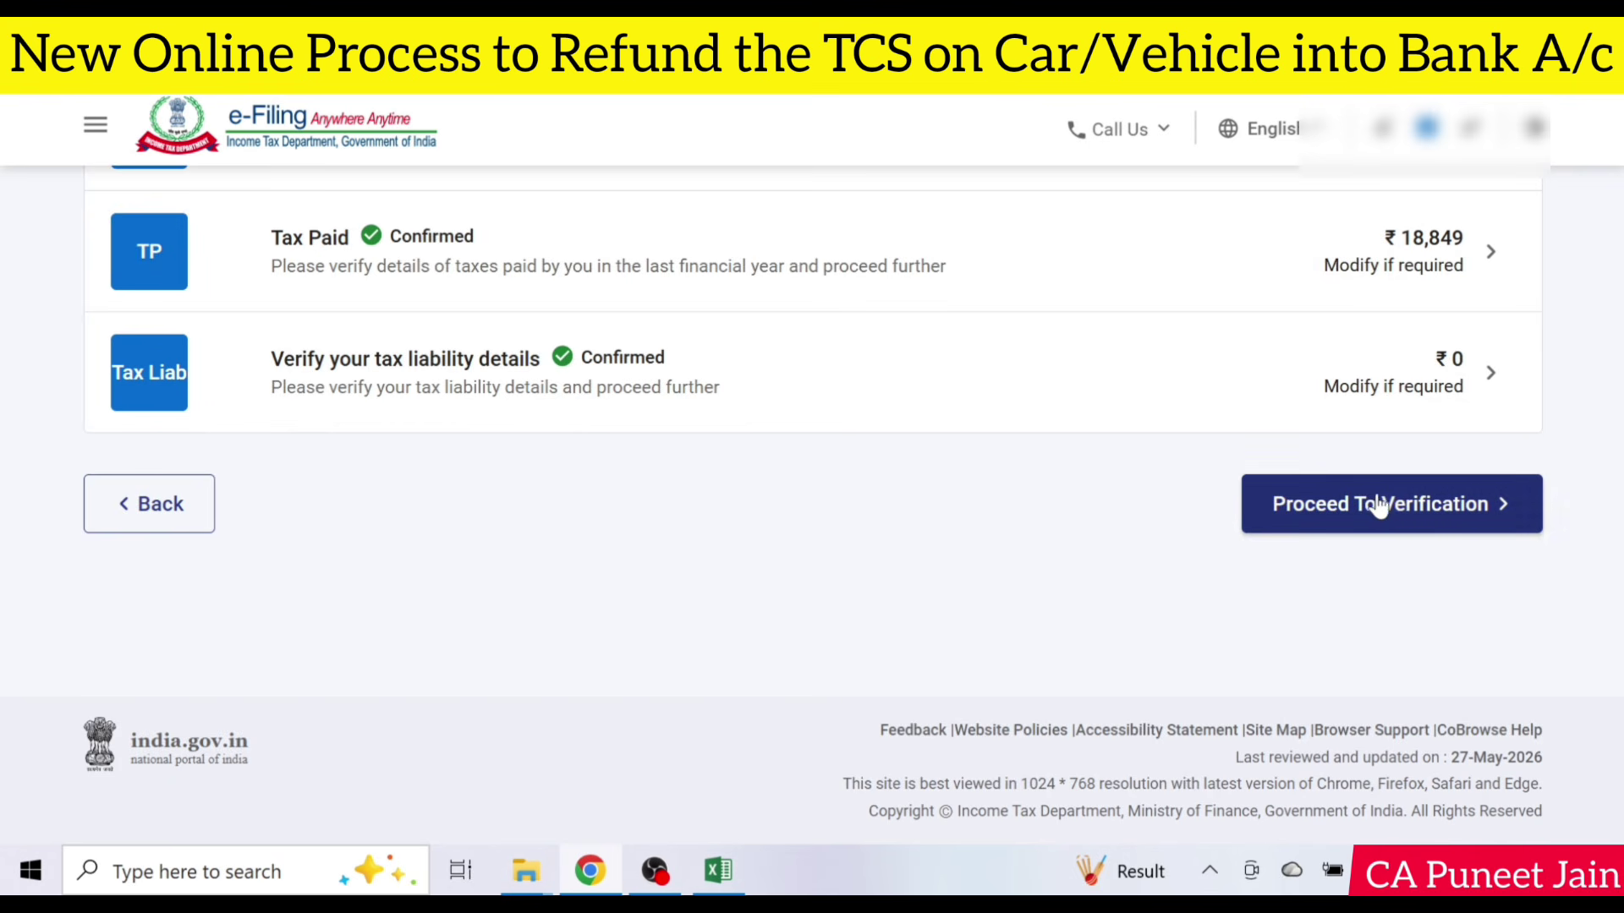
- Proceed to verification, go through the tax summary and declaration, and submit the return for validation
click(1472, 507)
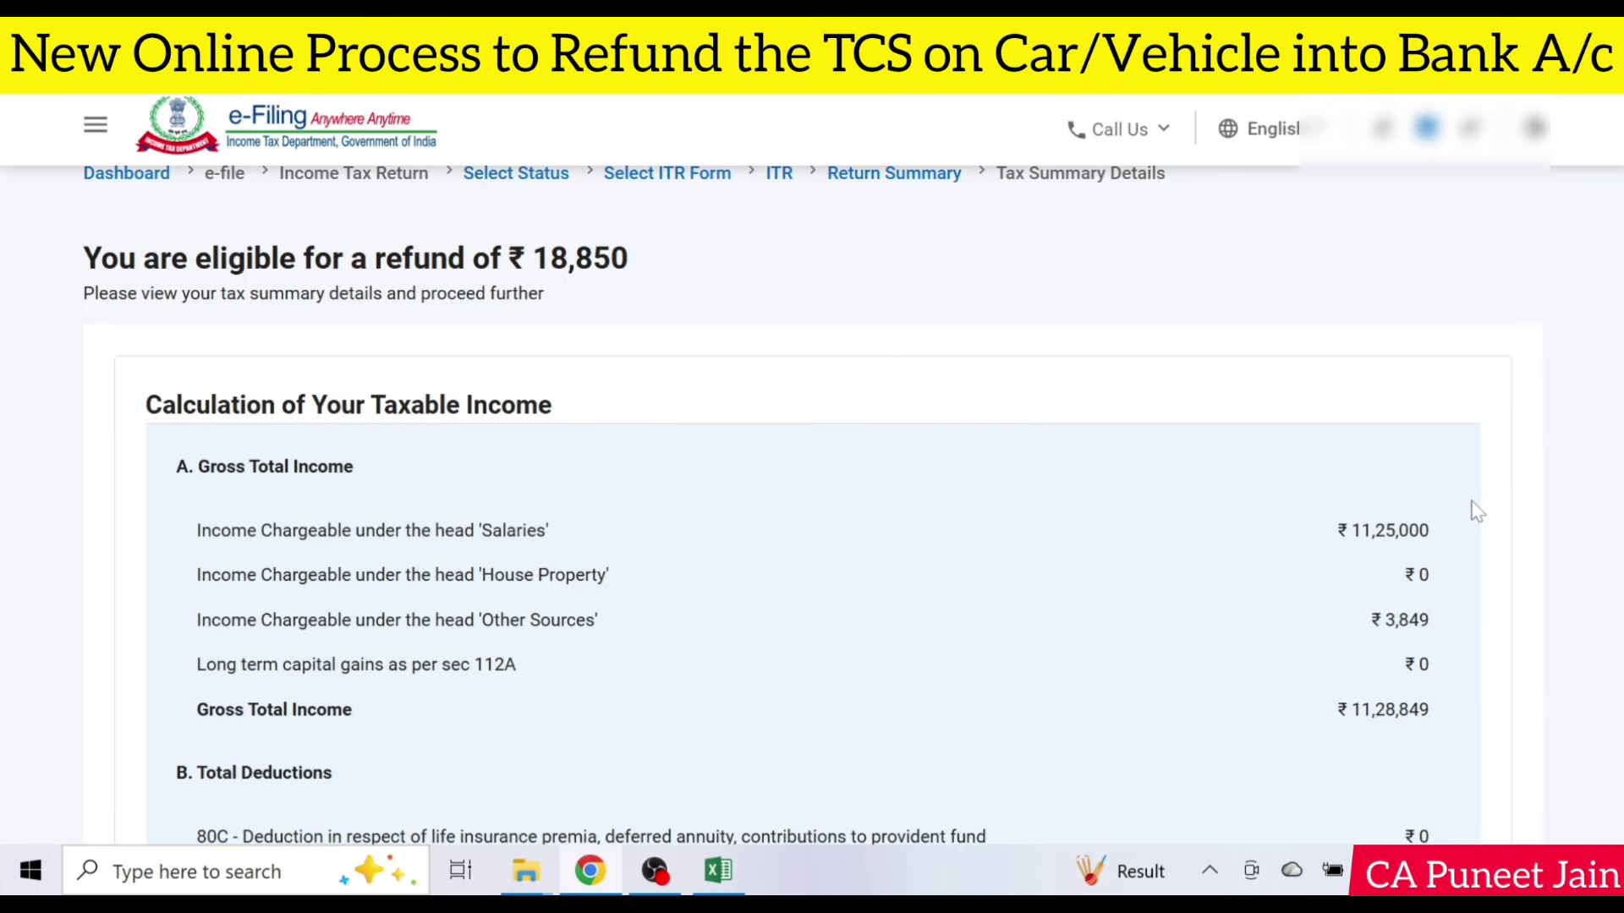
scroll(1476, 512, down, 8)
scroll(1477, 511, down, 15)
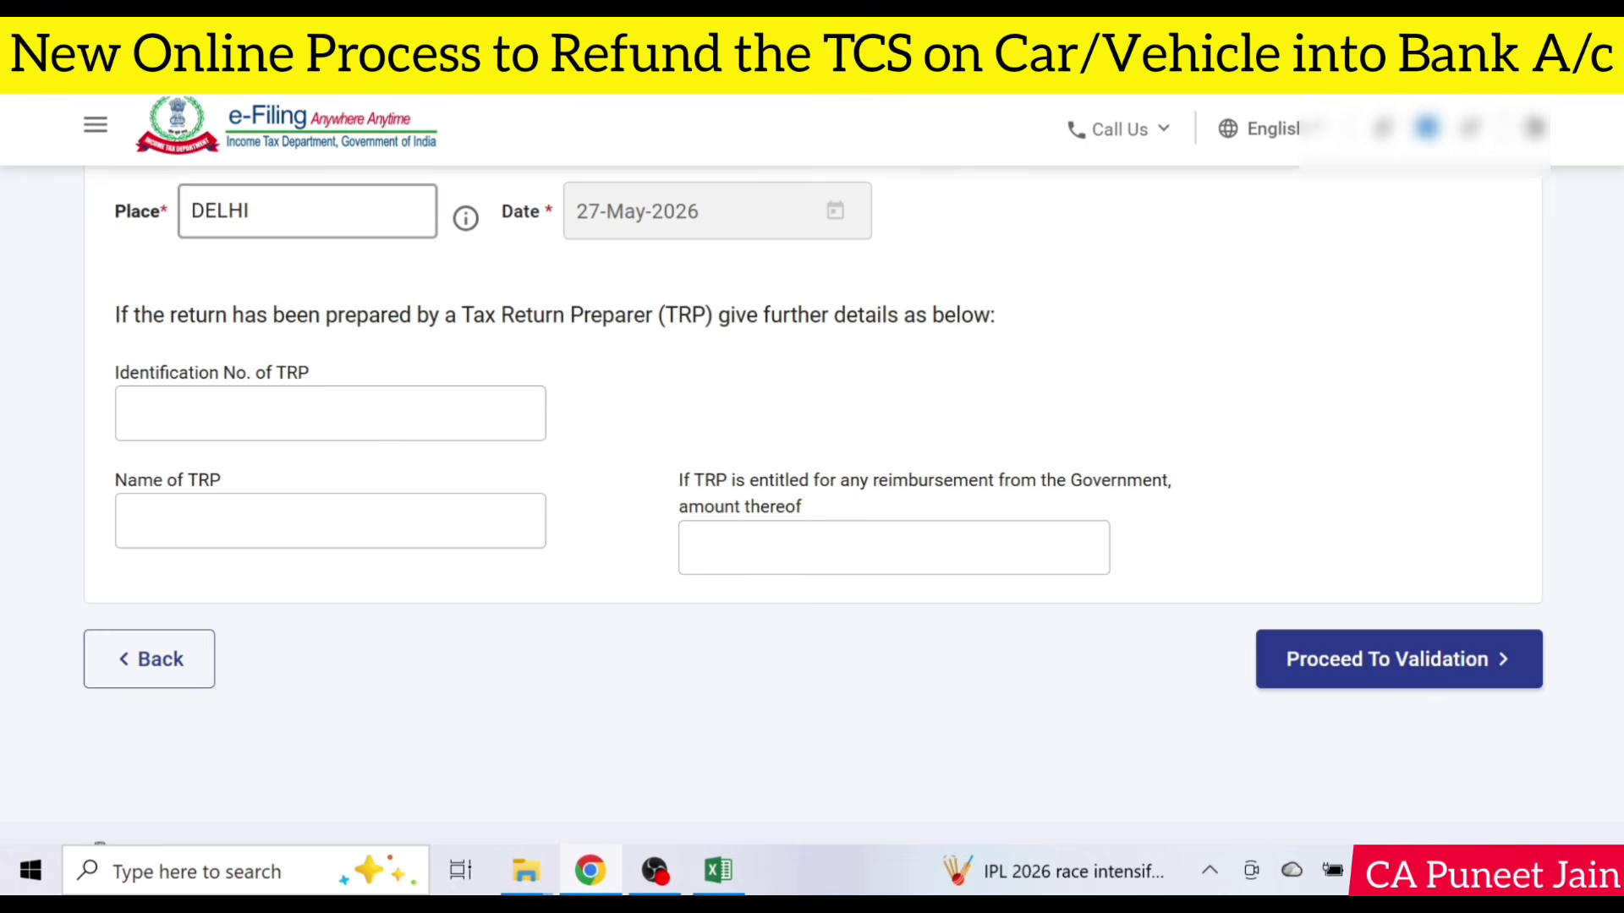
click(1471, 662)
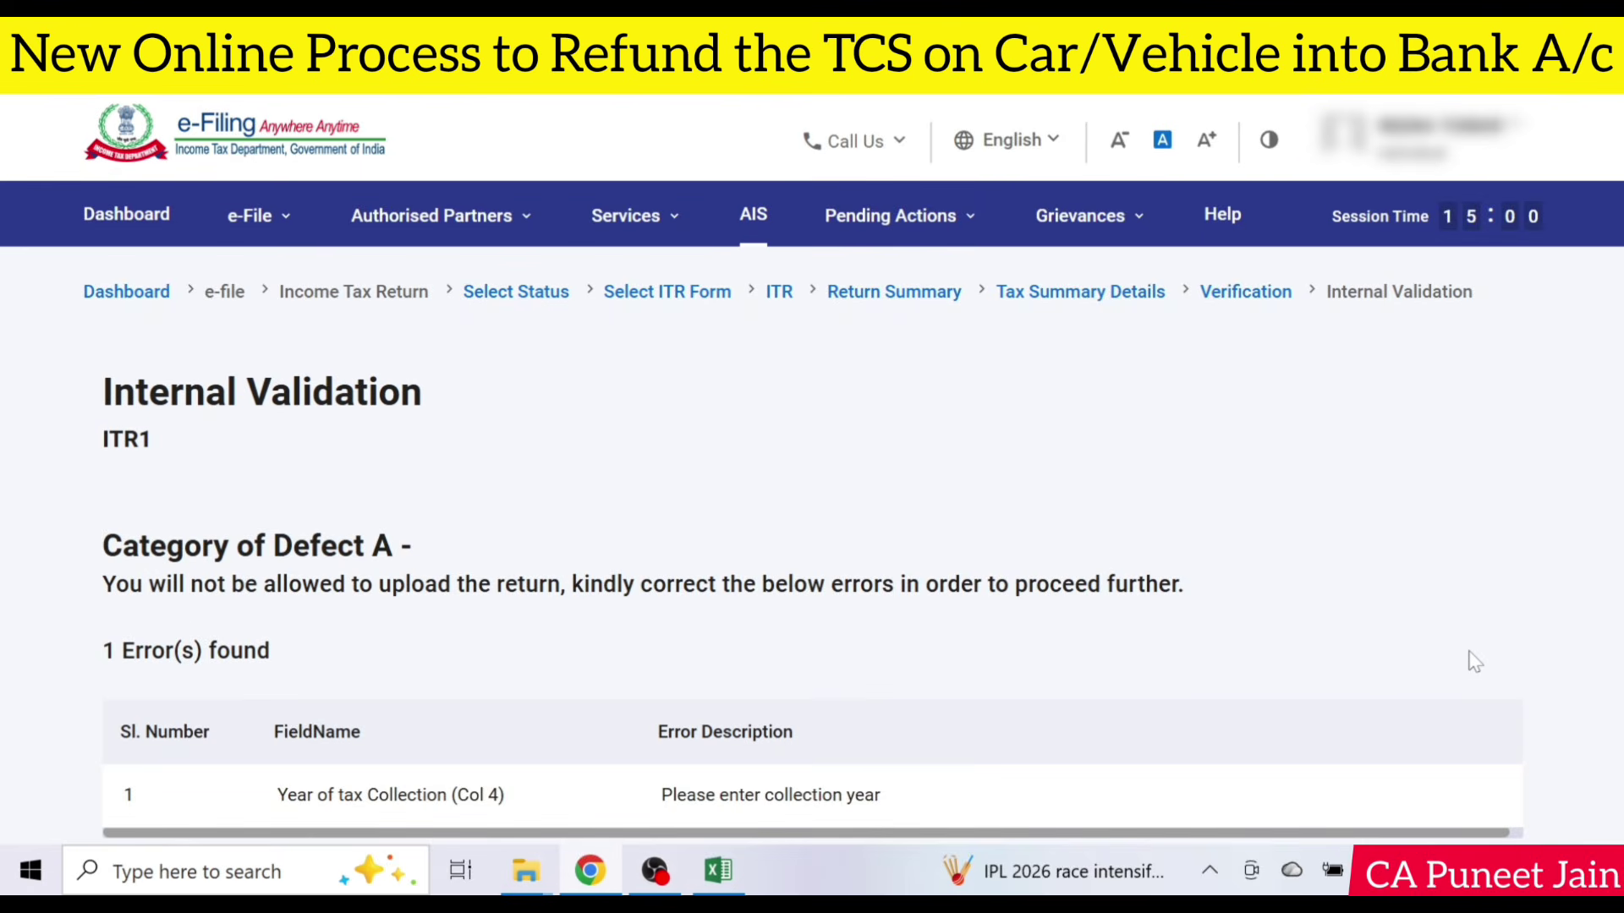
- Open the TCS entry behind the Year of tax Collection validation error
scroll(524, 630, down, 2)
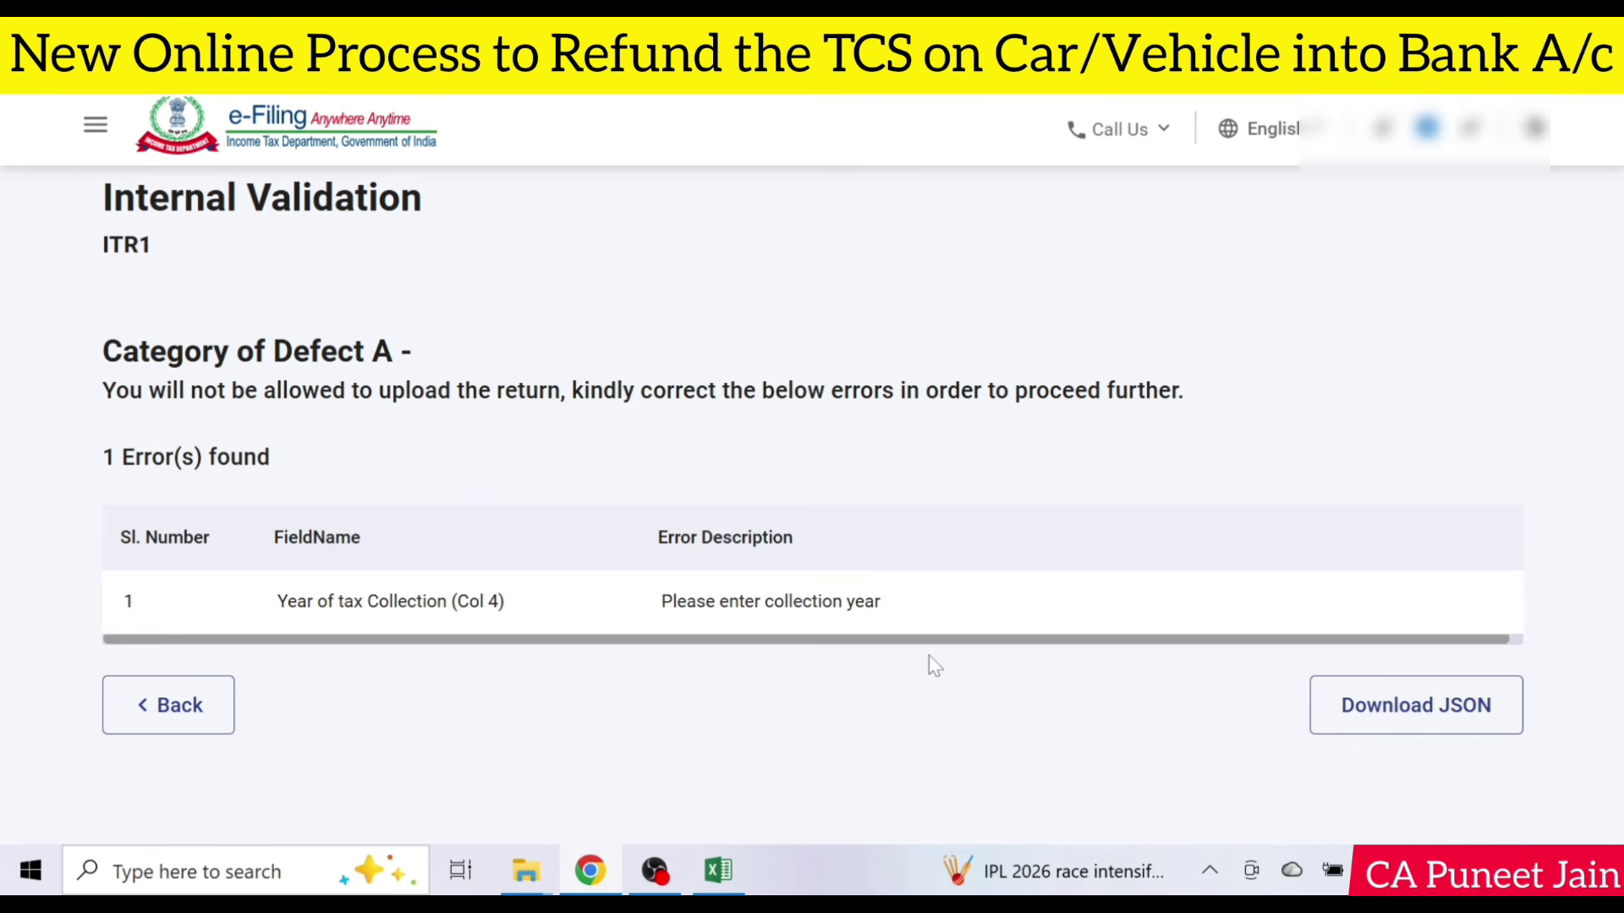
click(818, 604)
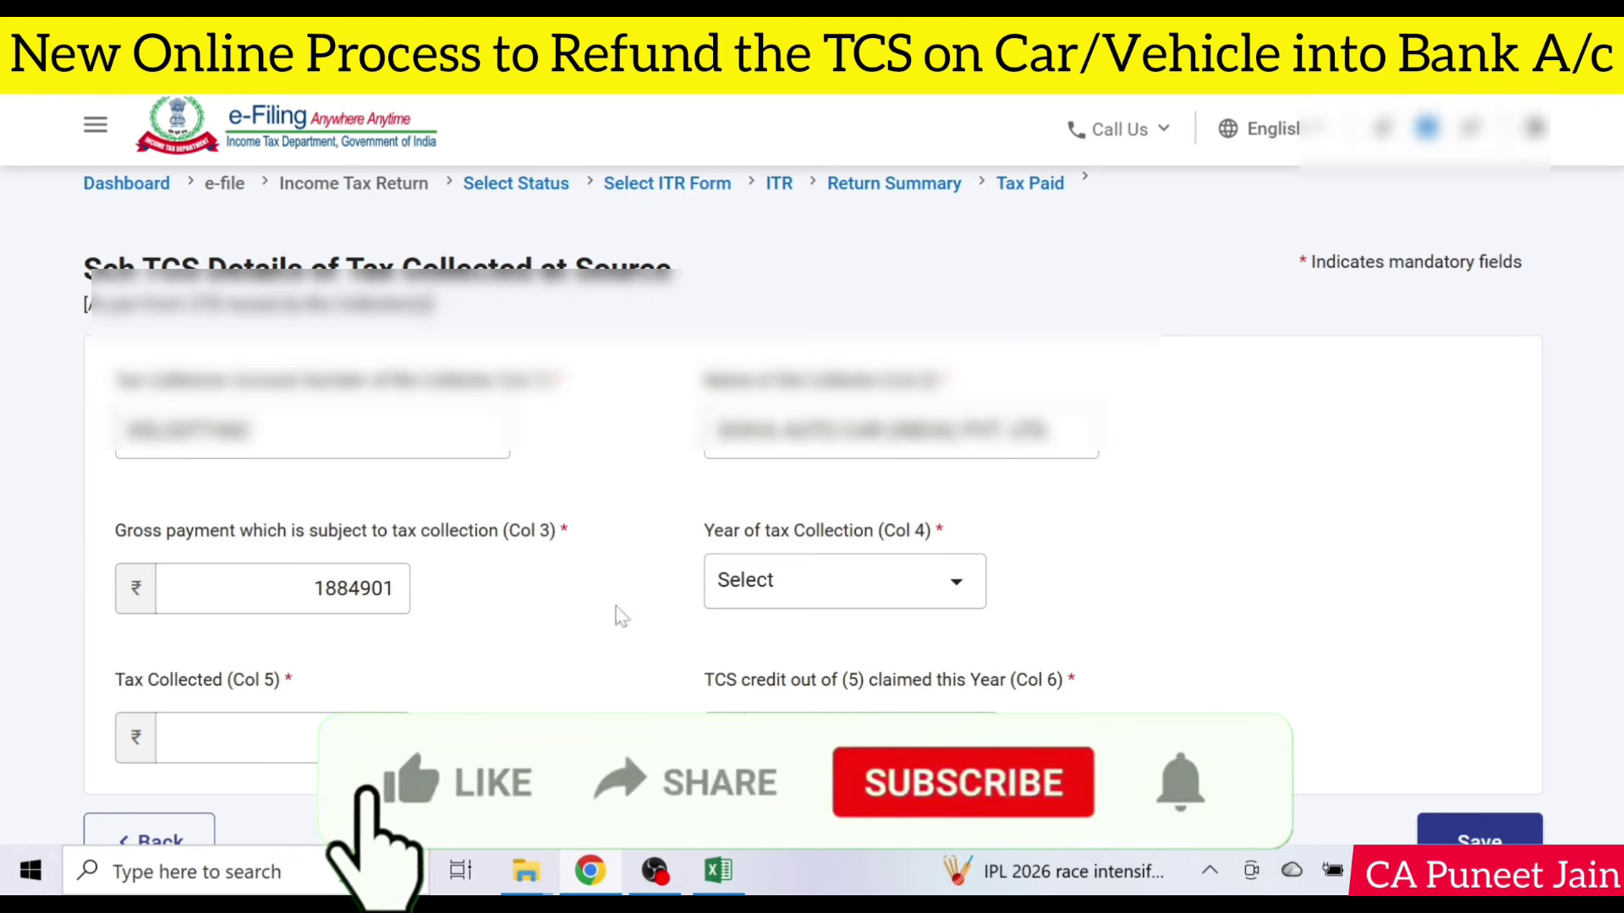
- Set the Year of tax Collection in the TCS entry to 2025-26 and save the entry
click(838, 581)
scroll(831, 372, down, 5)
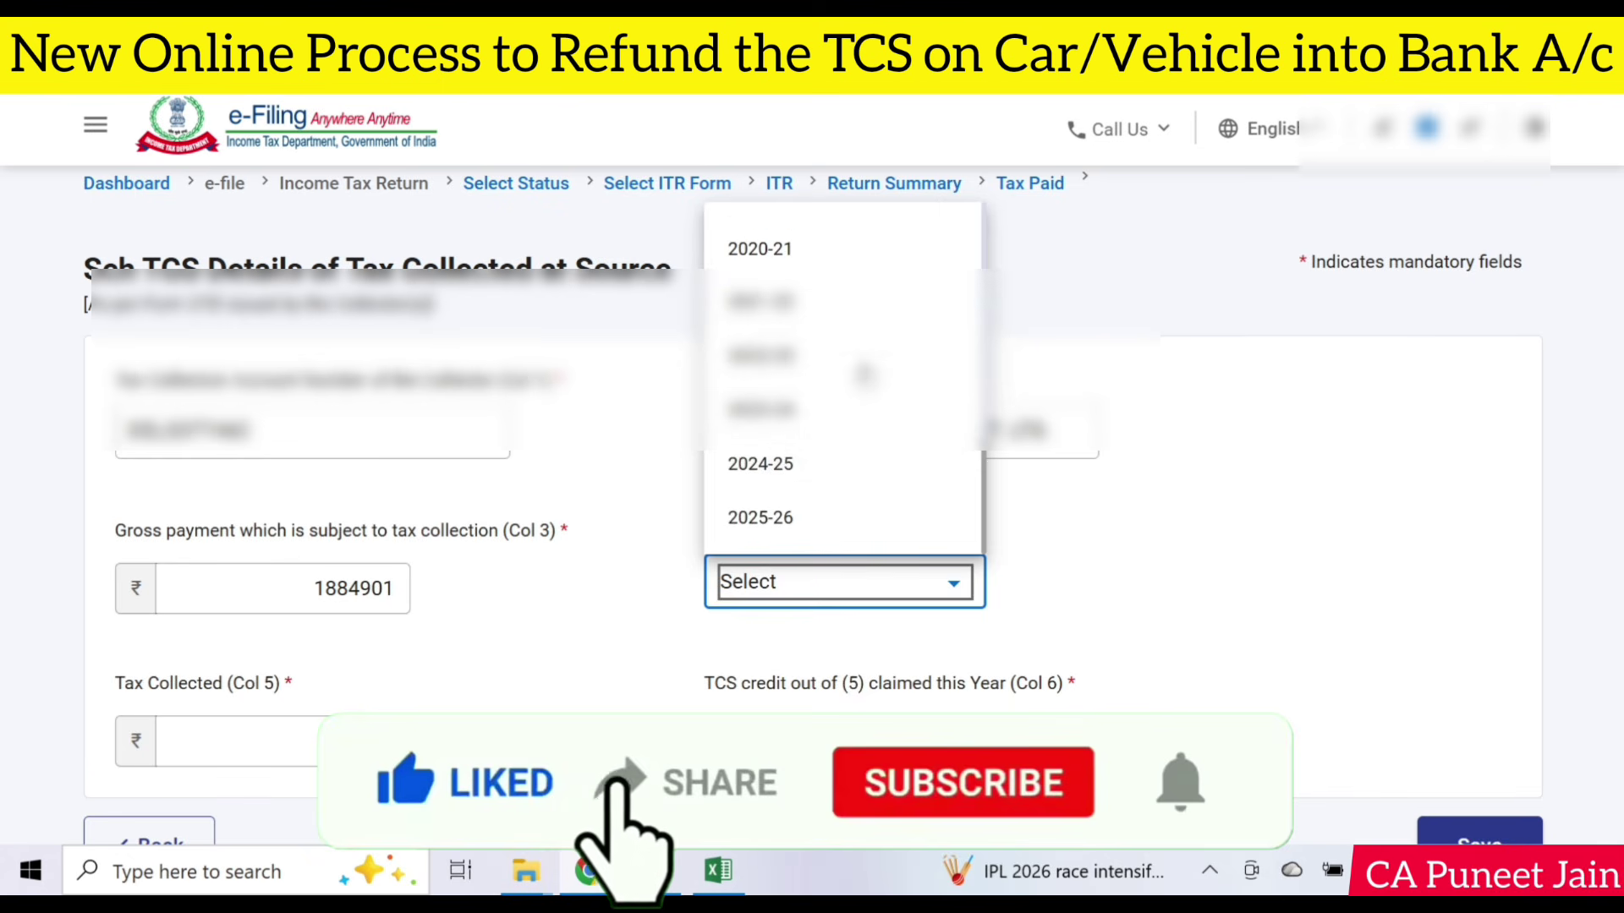
click(860, 541)
click(1215, 573)
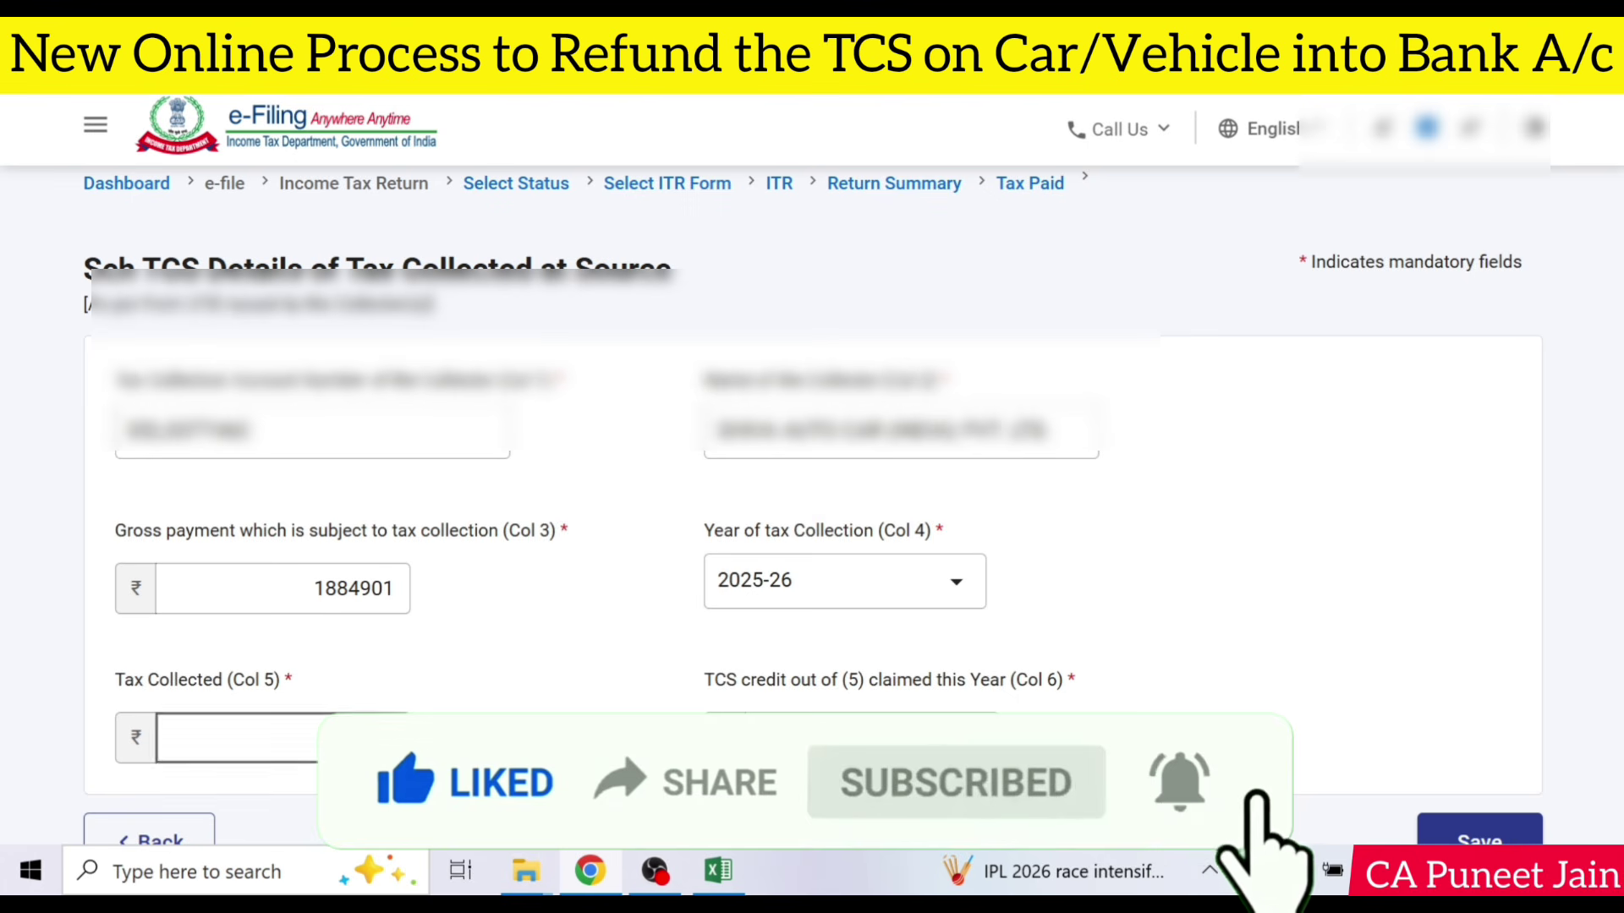
scroll(1155, 545, down, 2)
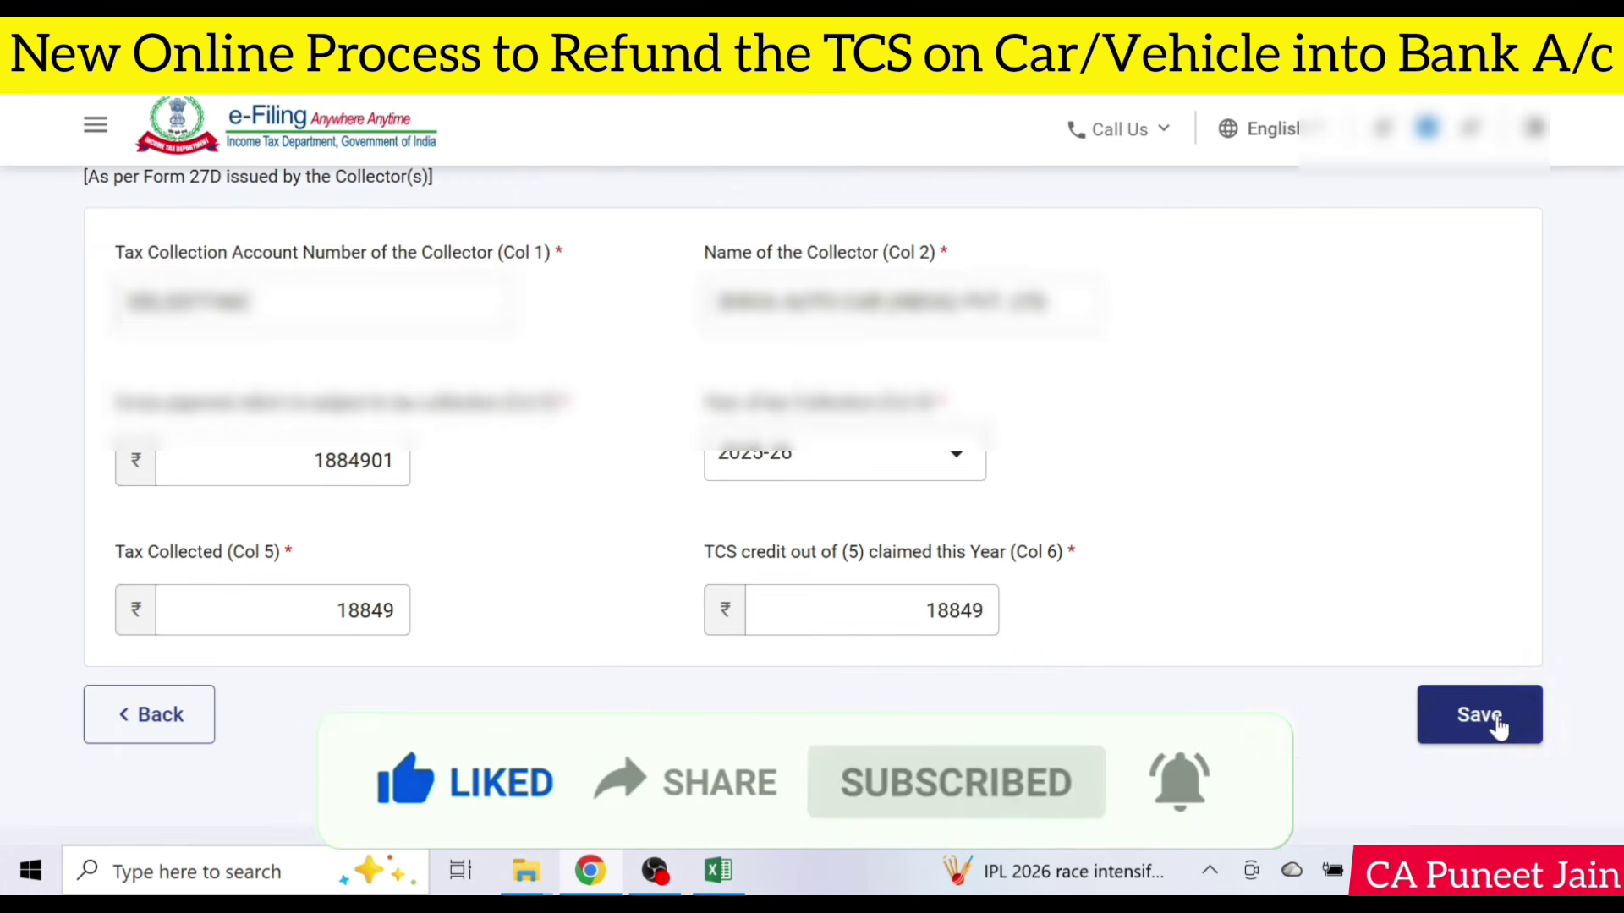
click(1519, 718)
- Confirm the Tax Paid section and the tax liability details again
scroll(1370, 680, down, 10)
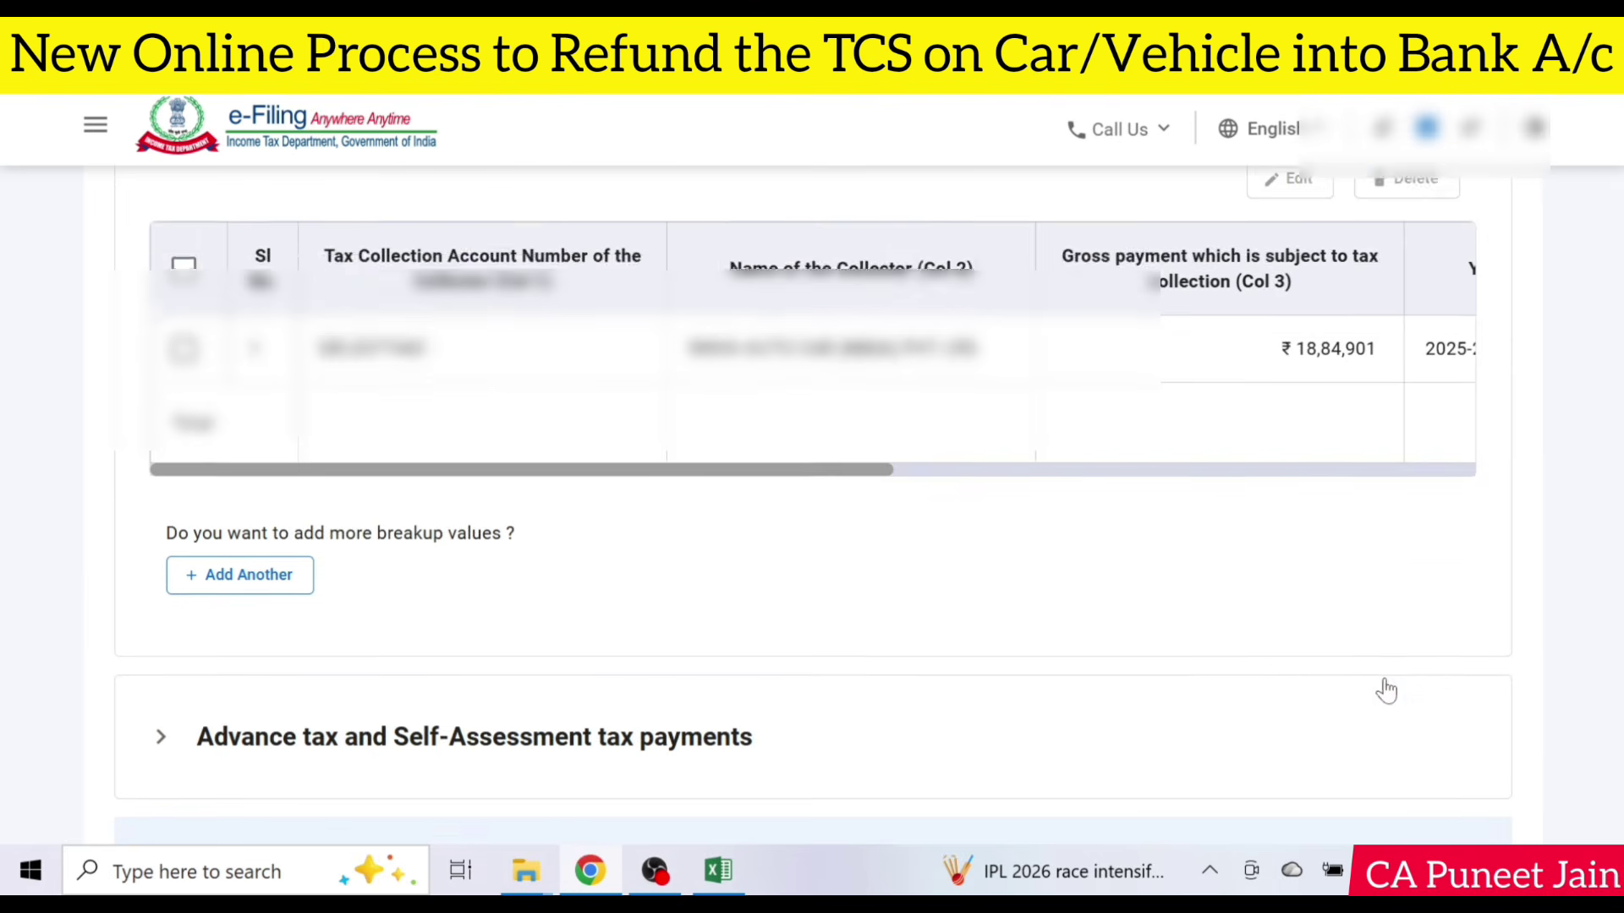
click(1473, 597)
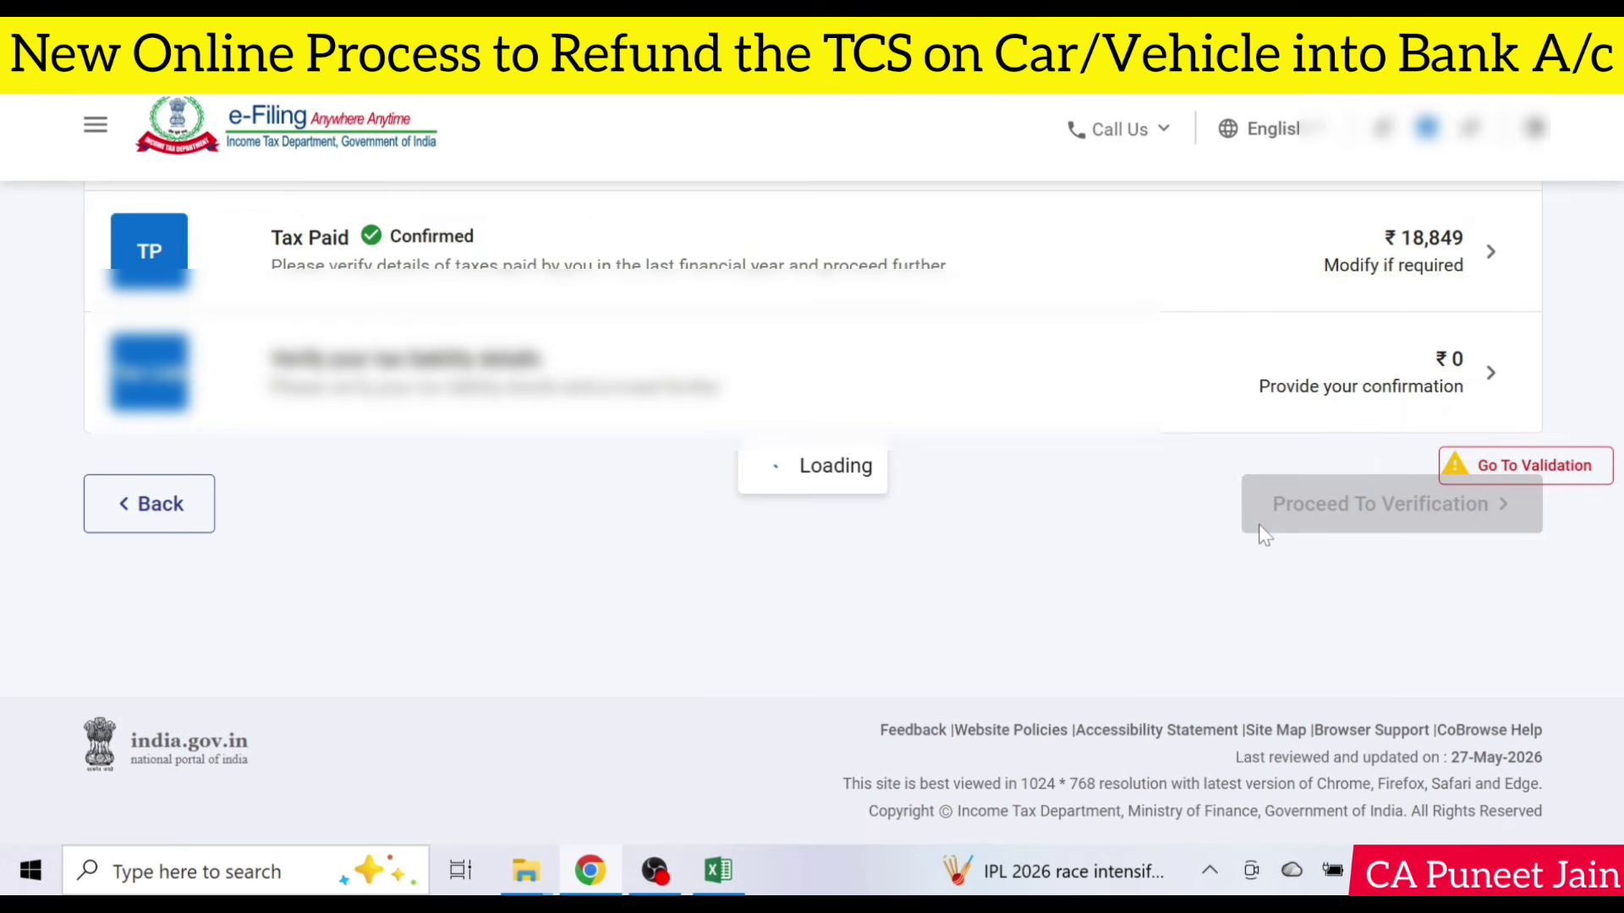
click(1506, 394)
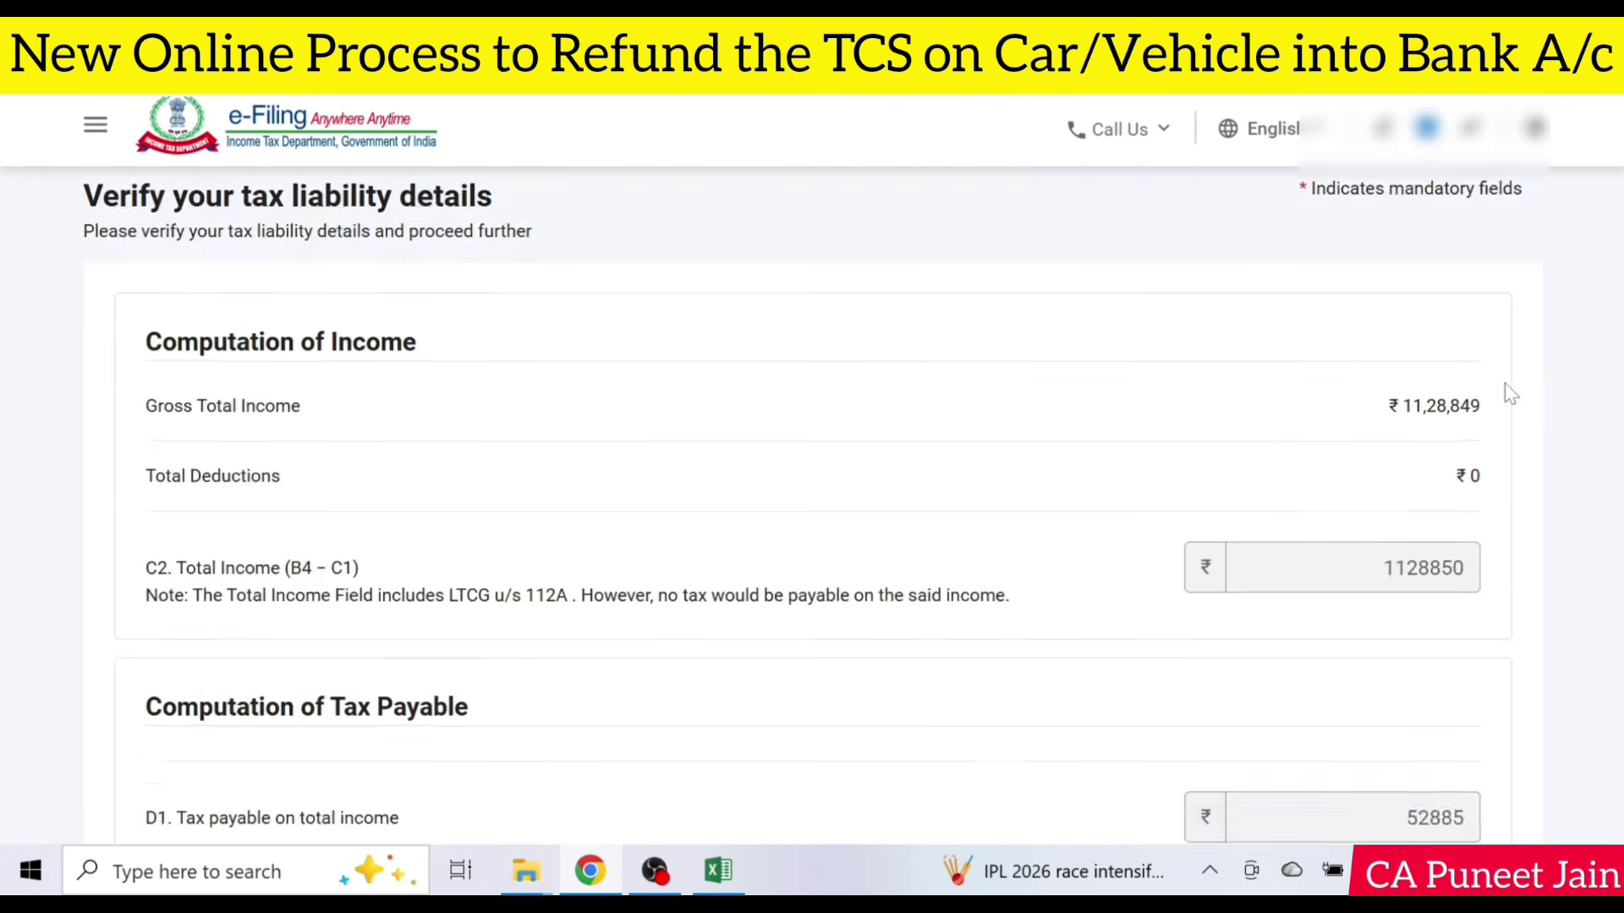
scroll(1509, 394, down, 10)
click(1481, 592)
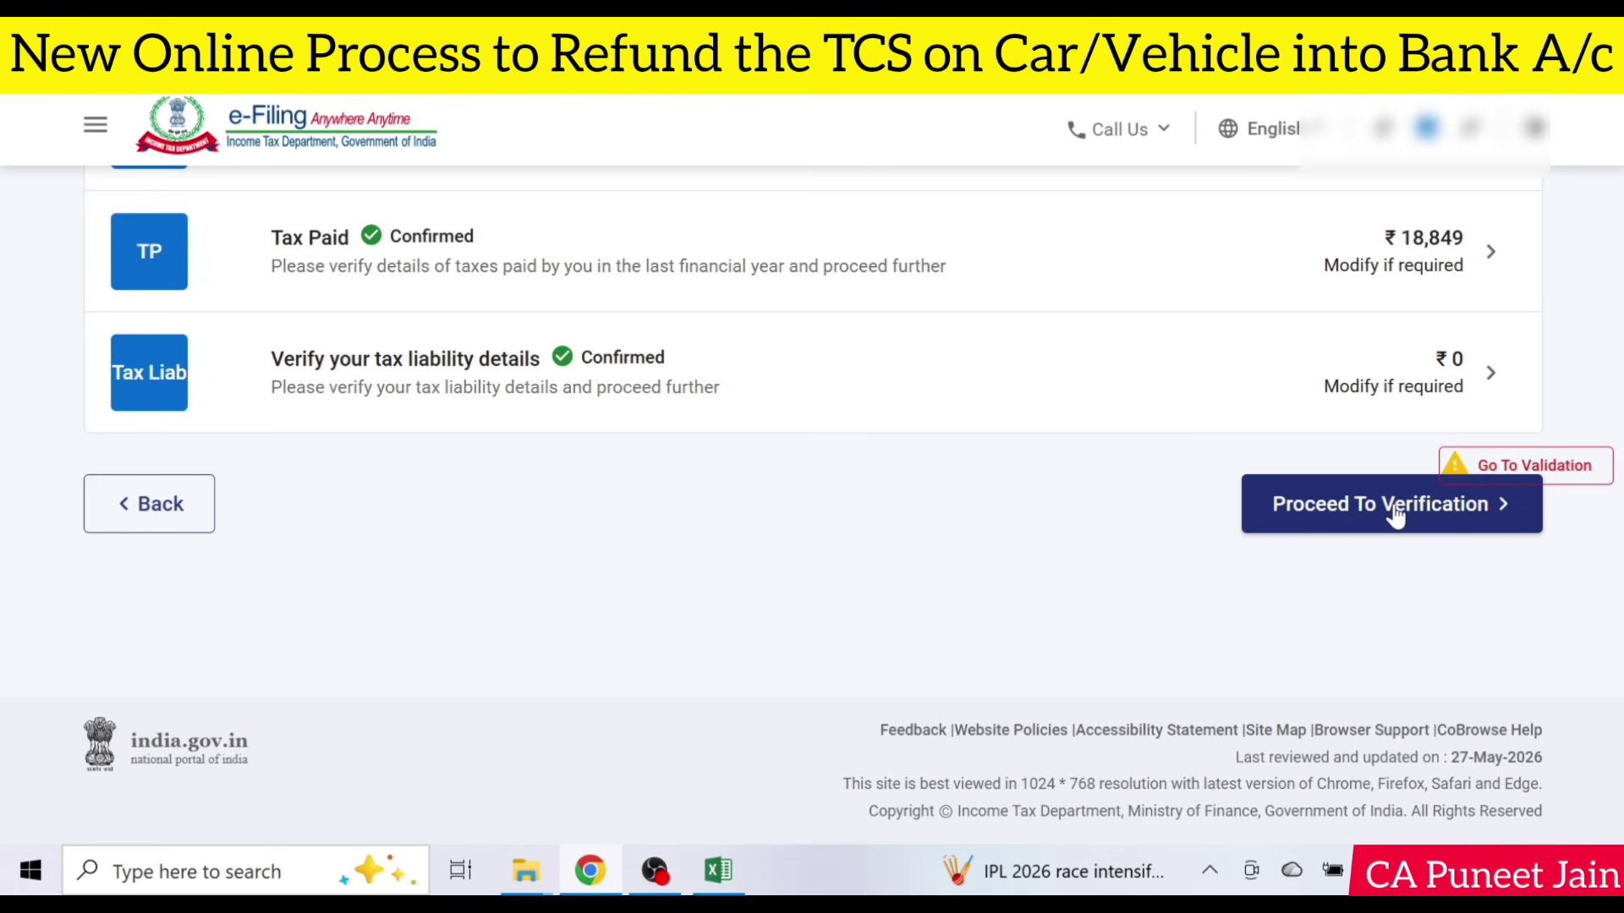
- Take the return through the tax summary and preview to run its internal and upload level validations
click(1395, 505)
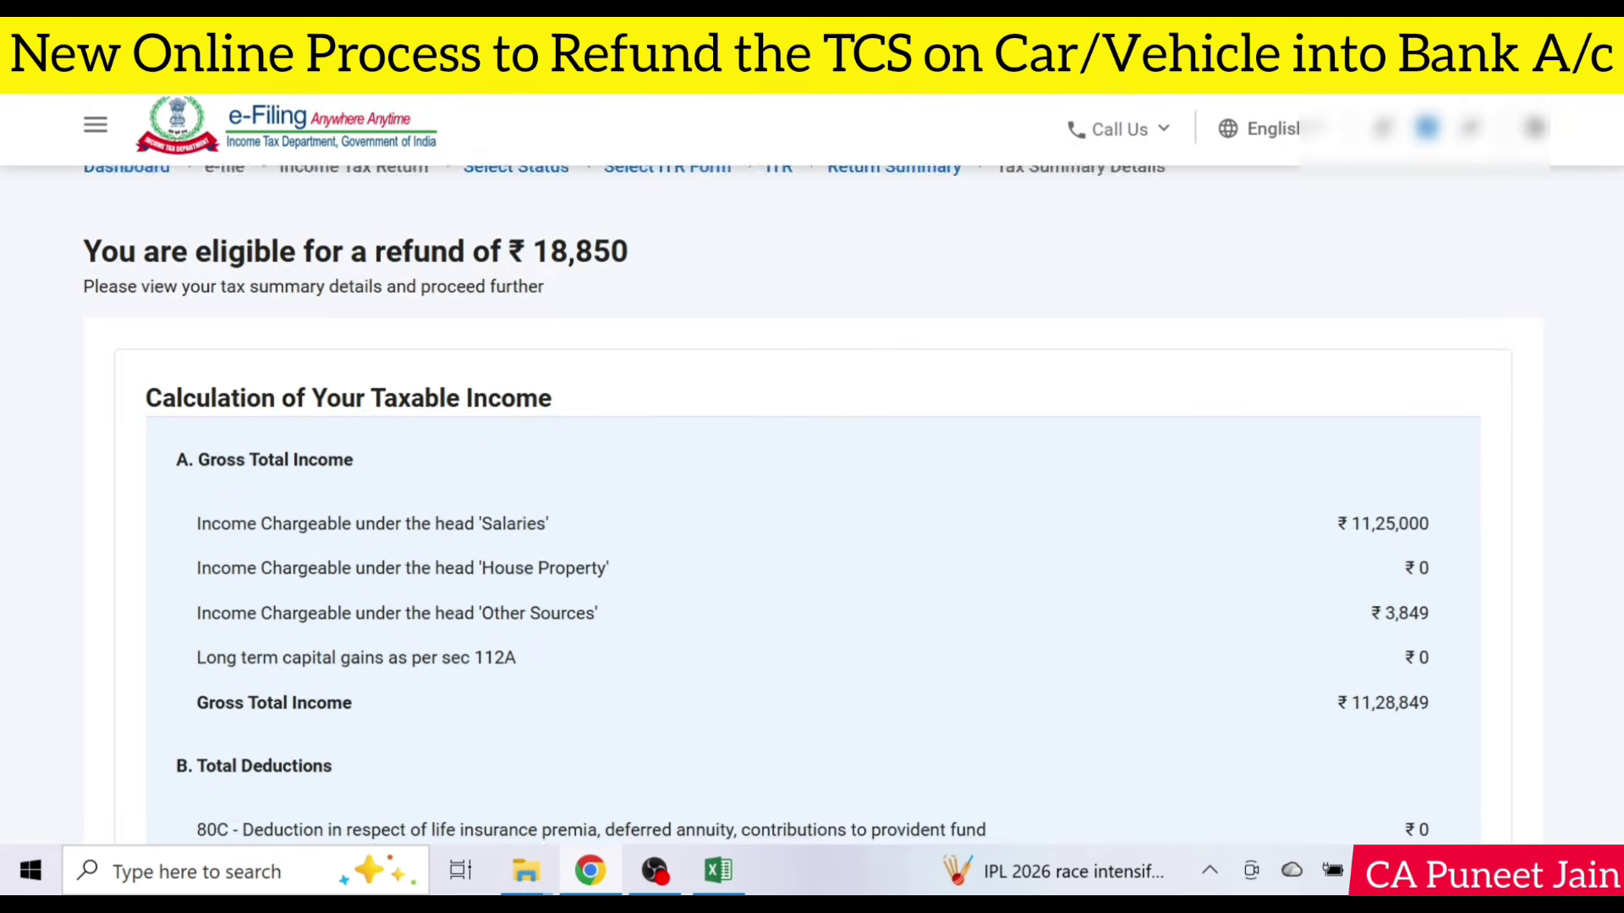
scroll(1400, 516, down, 10)
scroll(1400, 516, down, 15)
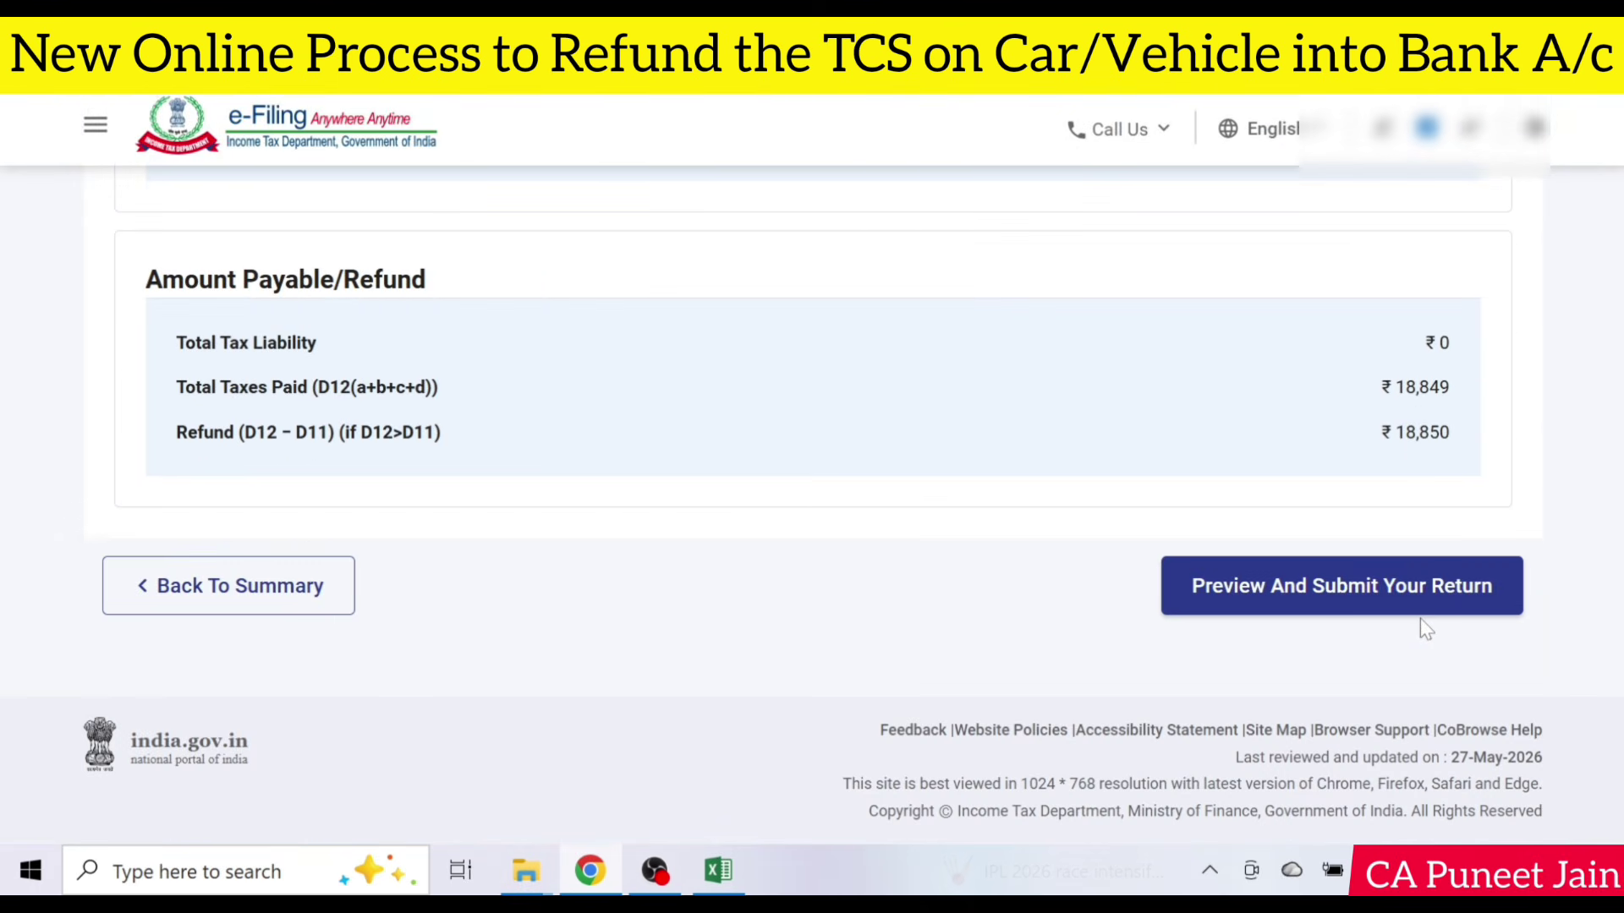
click(1348, 601)
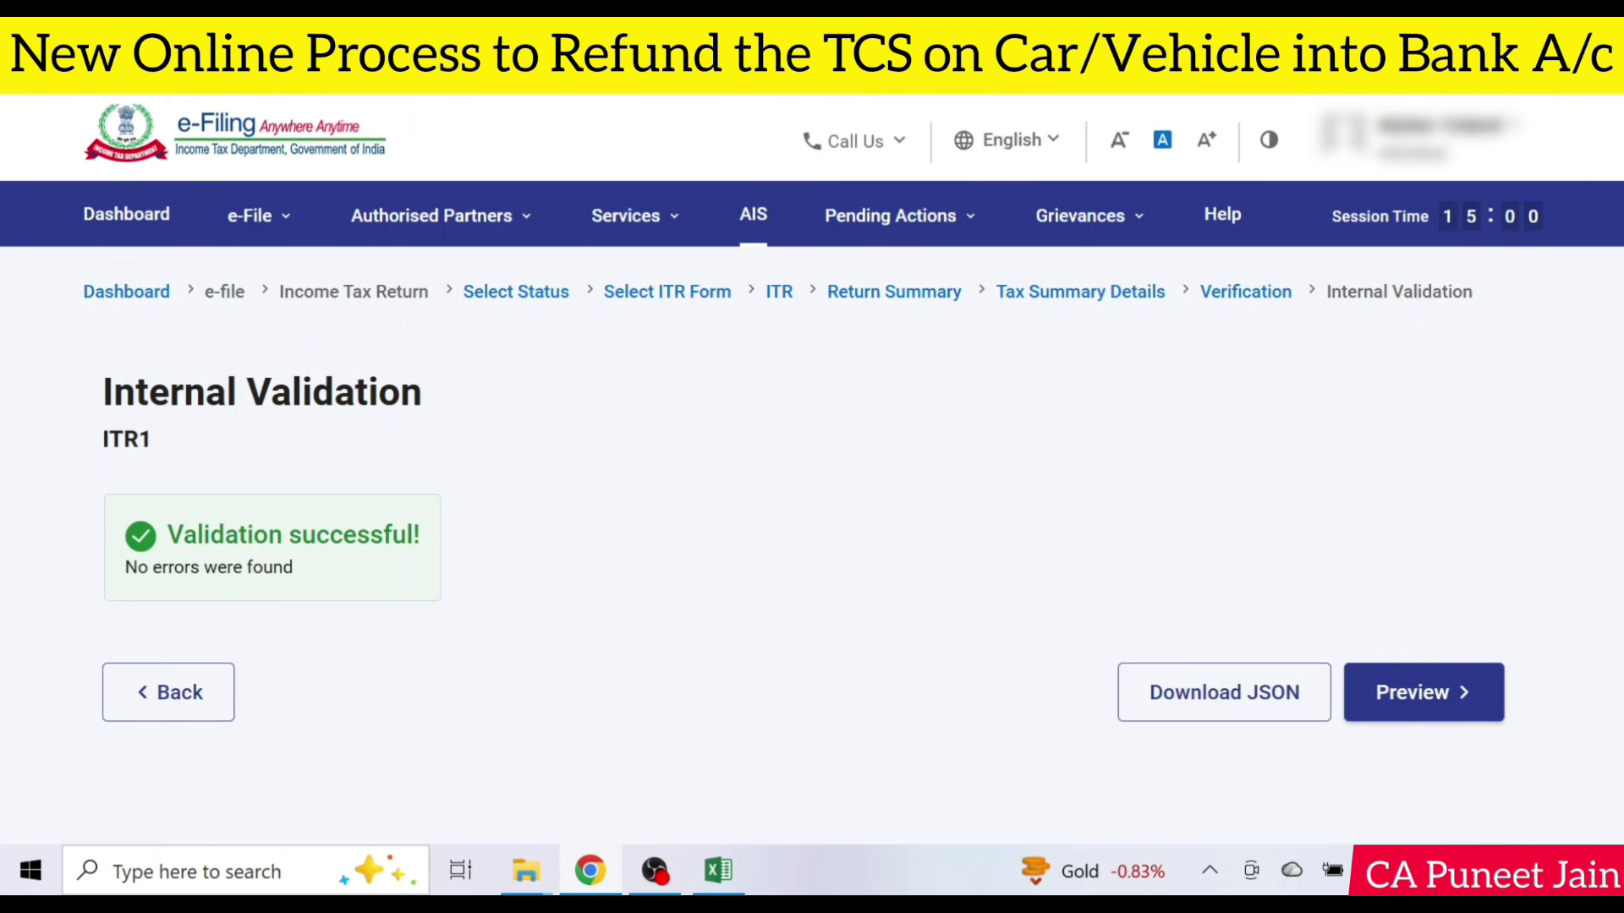
click(1464, 713)
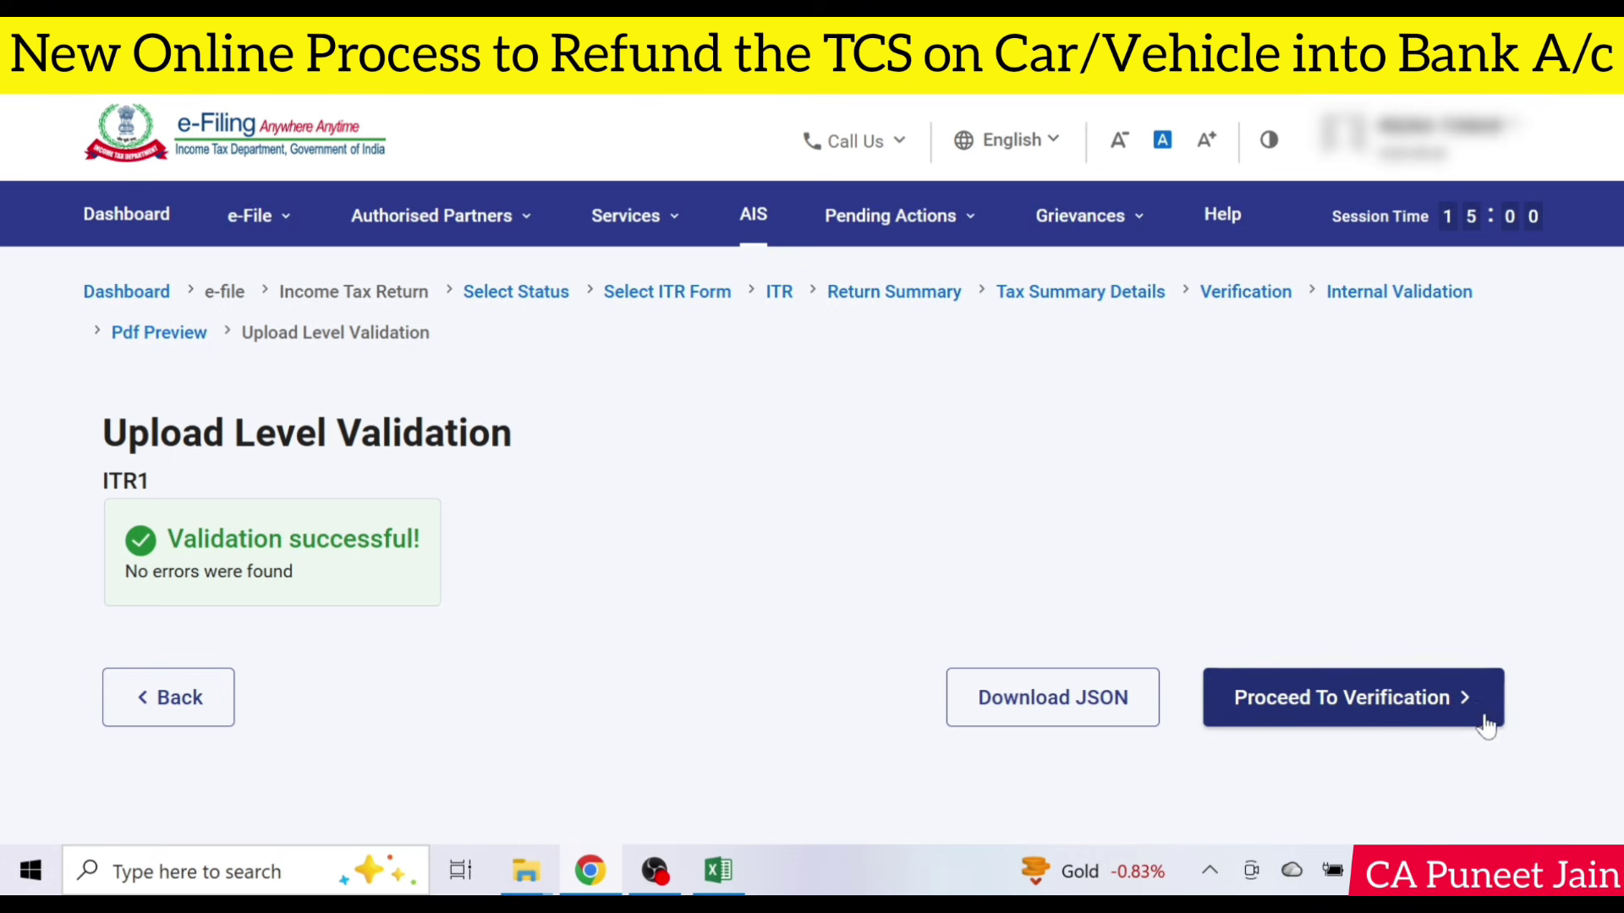
- Proceed to verification and choose E-Verify Now using the OTP on the mobile number registered with Aadhaar
click(1449, 715)
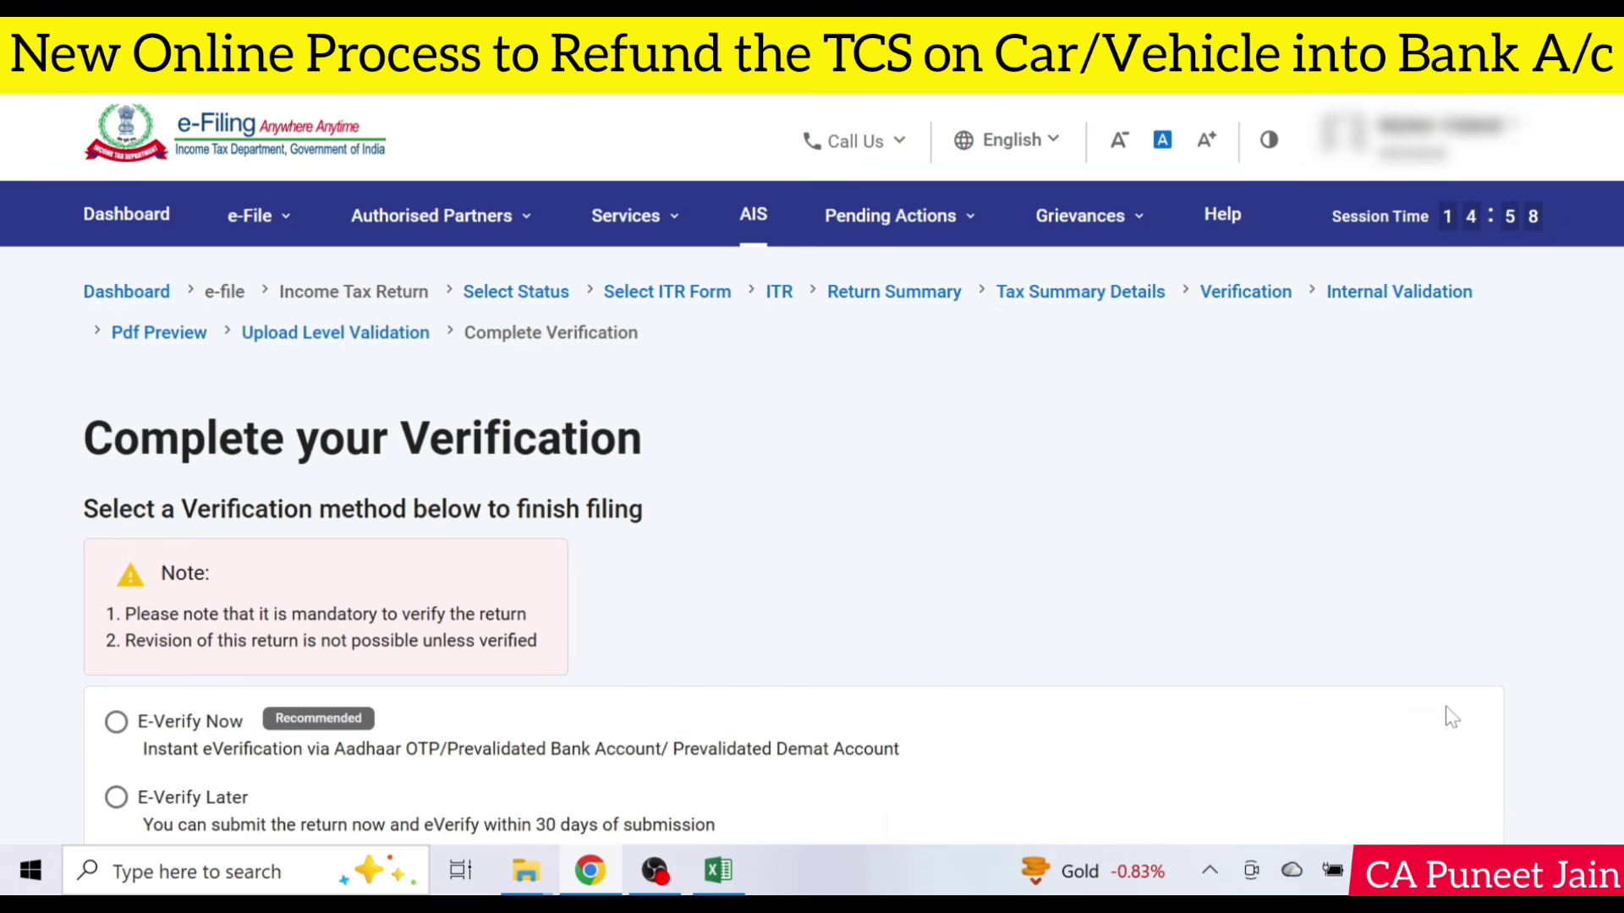
click(117, 724)
scroll(762, 592, down, 4)
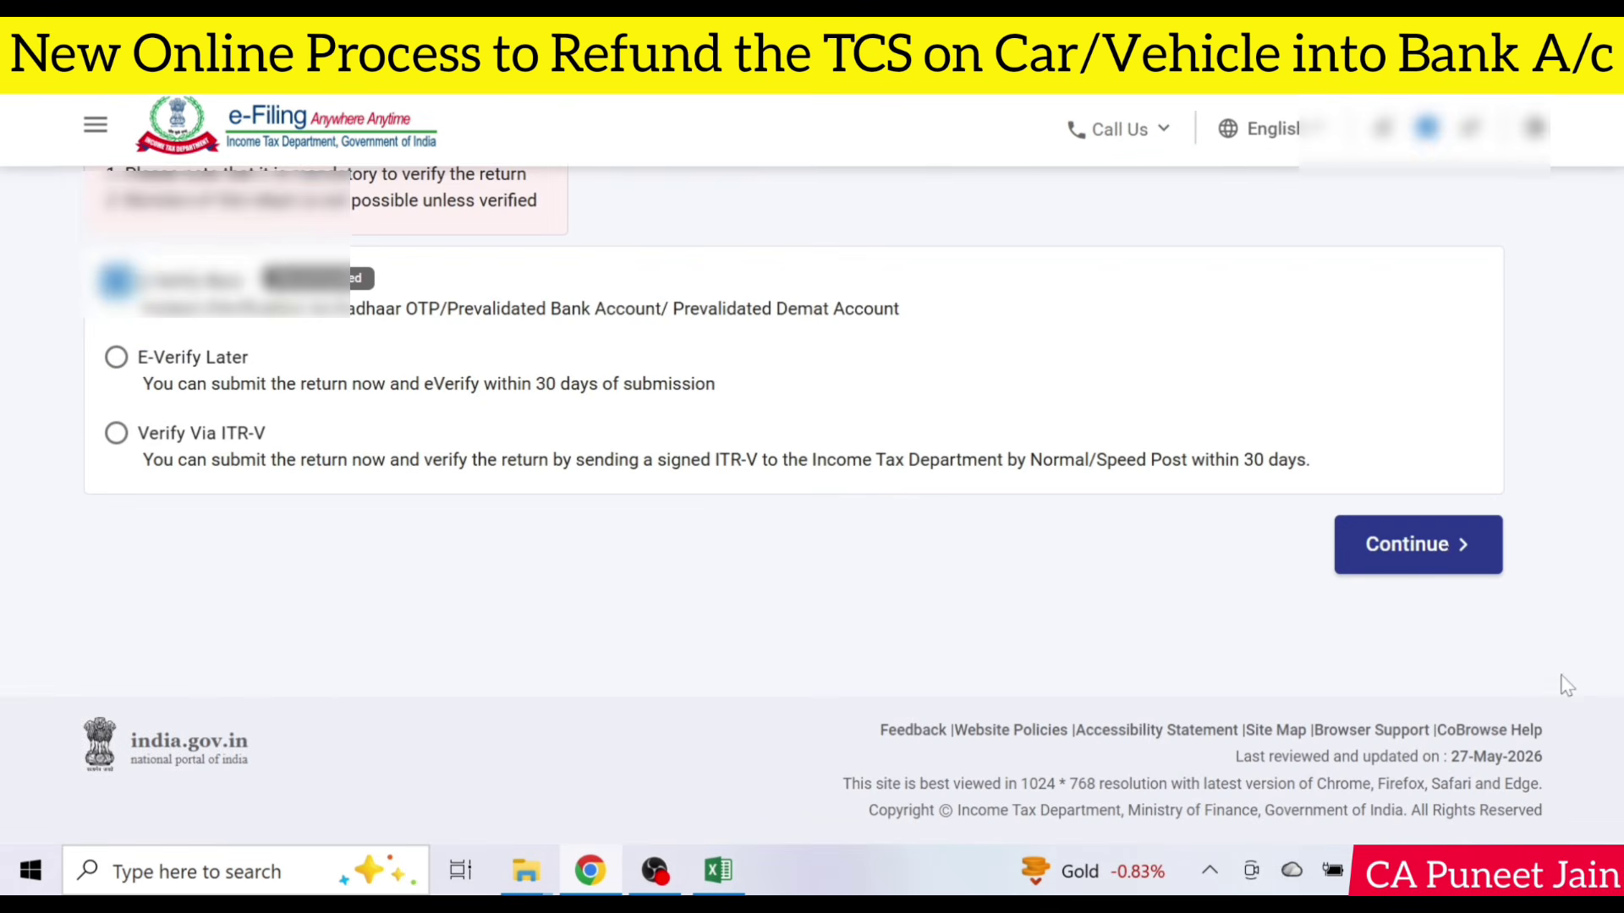
click(1456, 550)
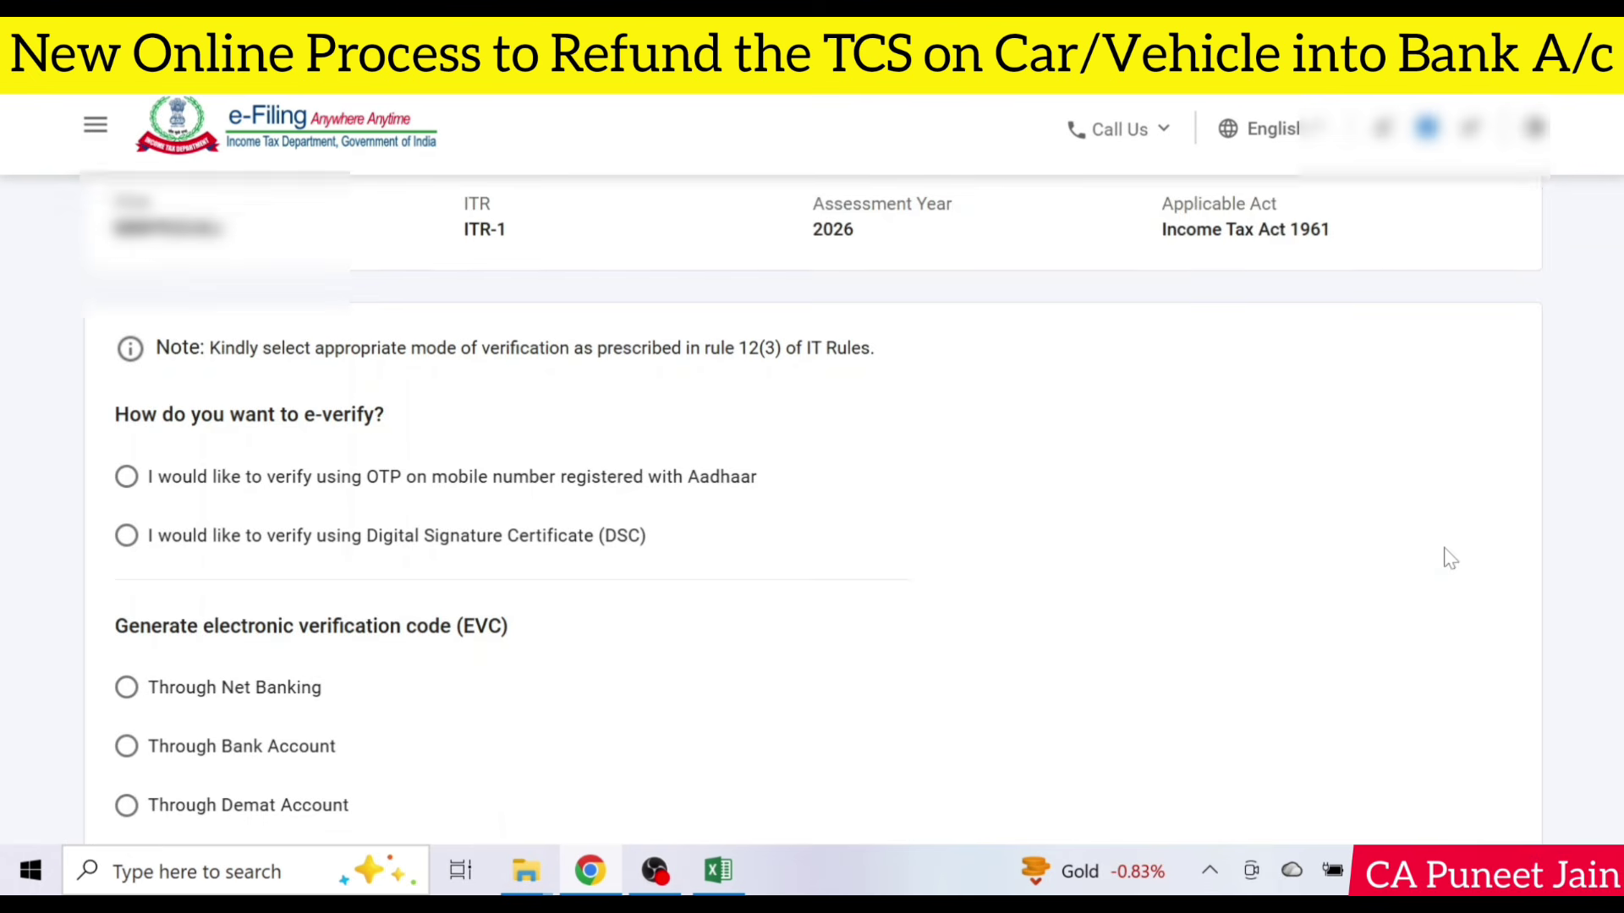
click(126, 475)
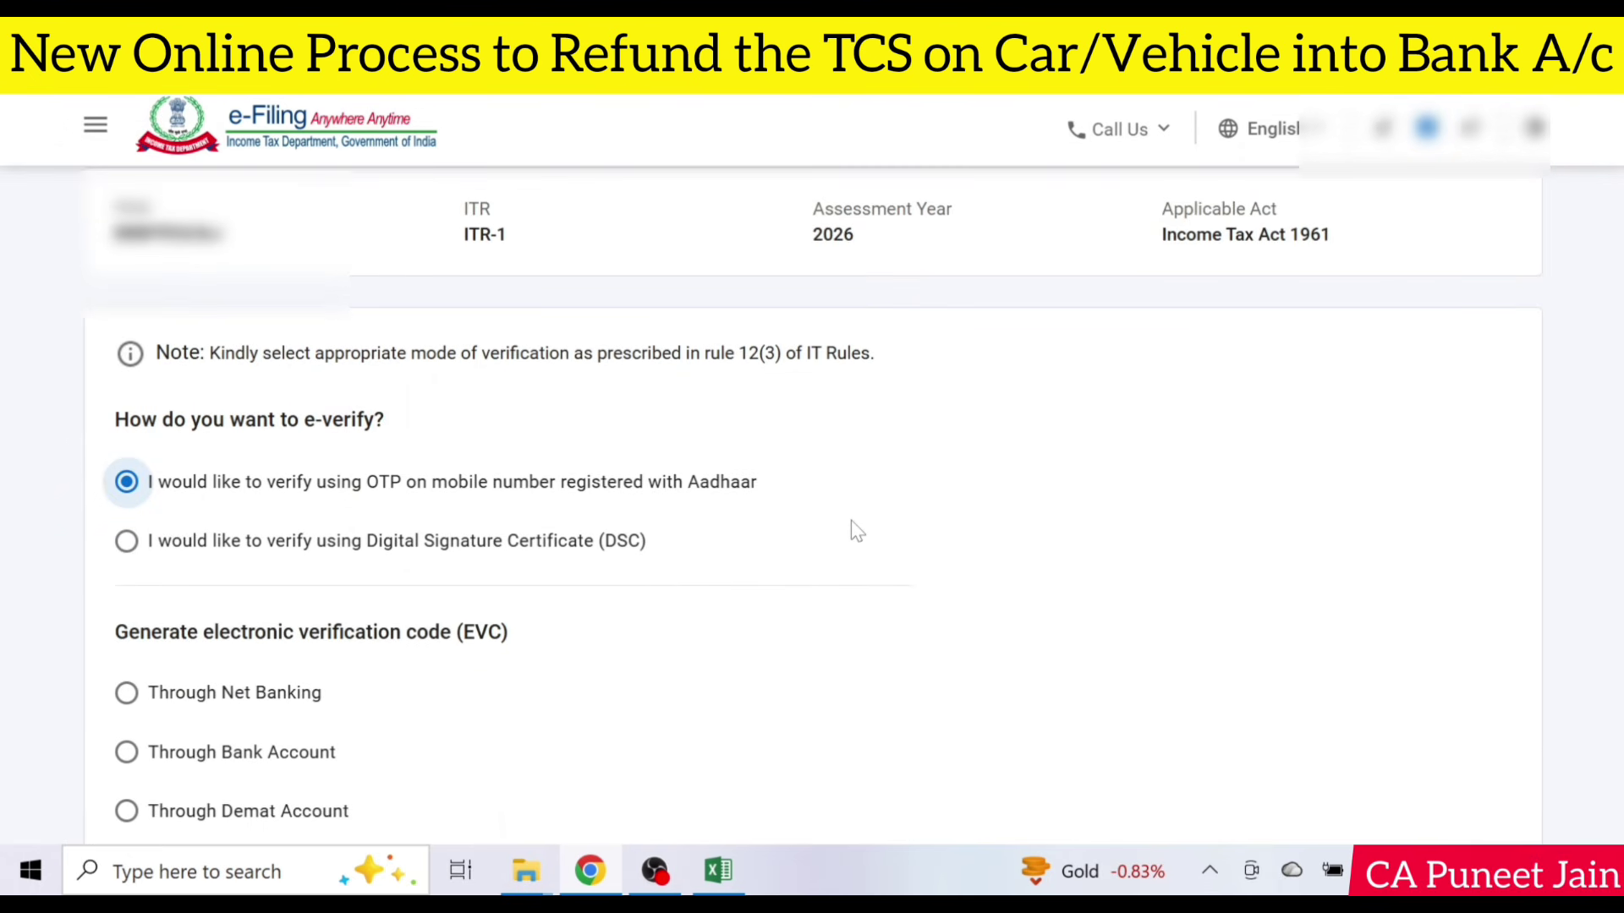
scroll(854, 530, down, 5)
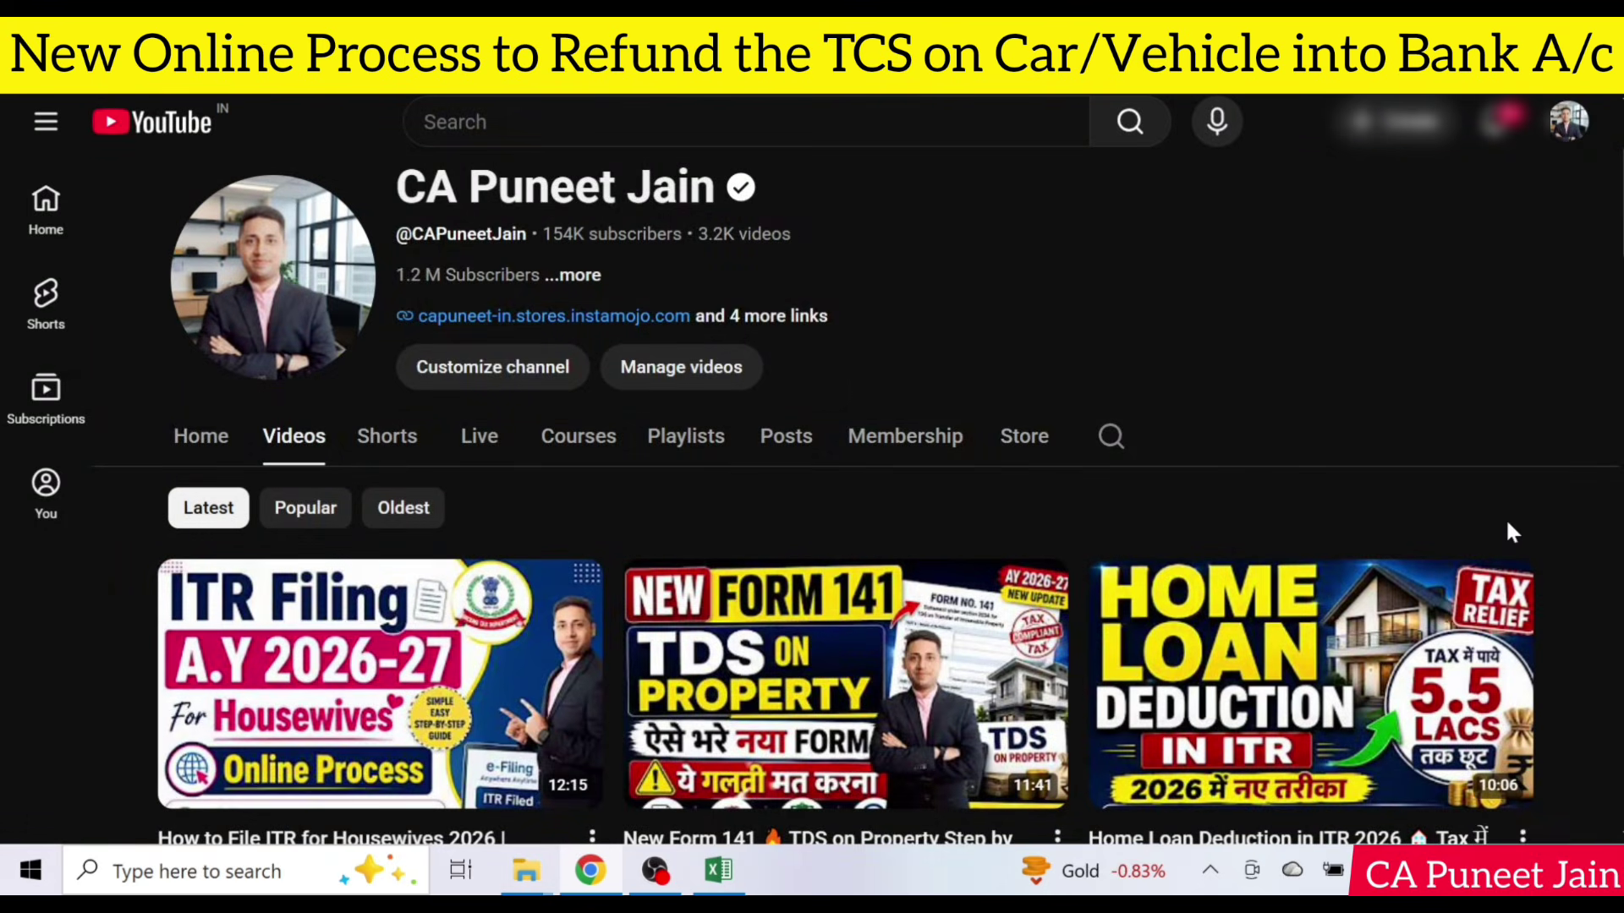
scroll(1505, 517, down, 5)
scroll(1539, 533, down, 4)
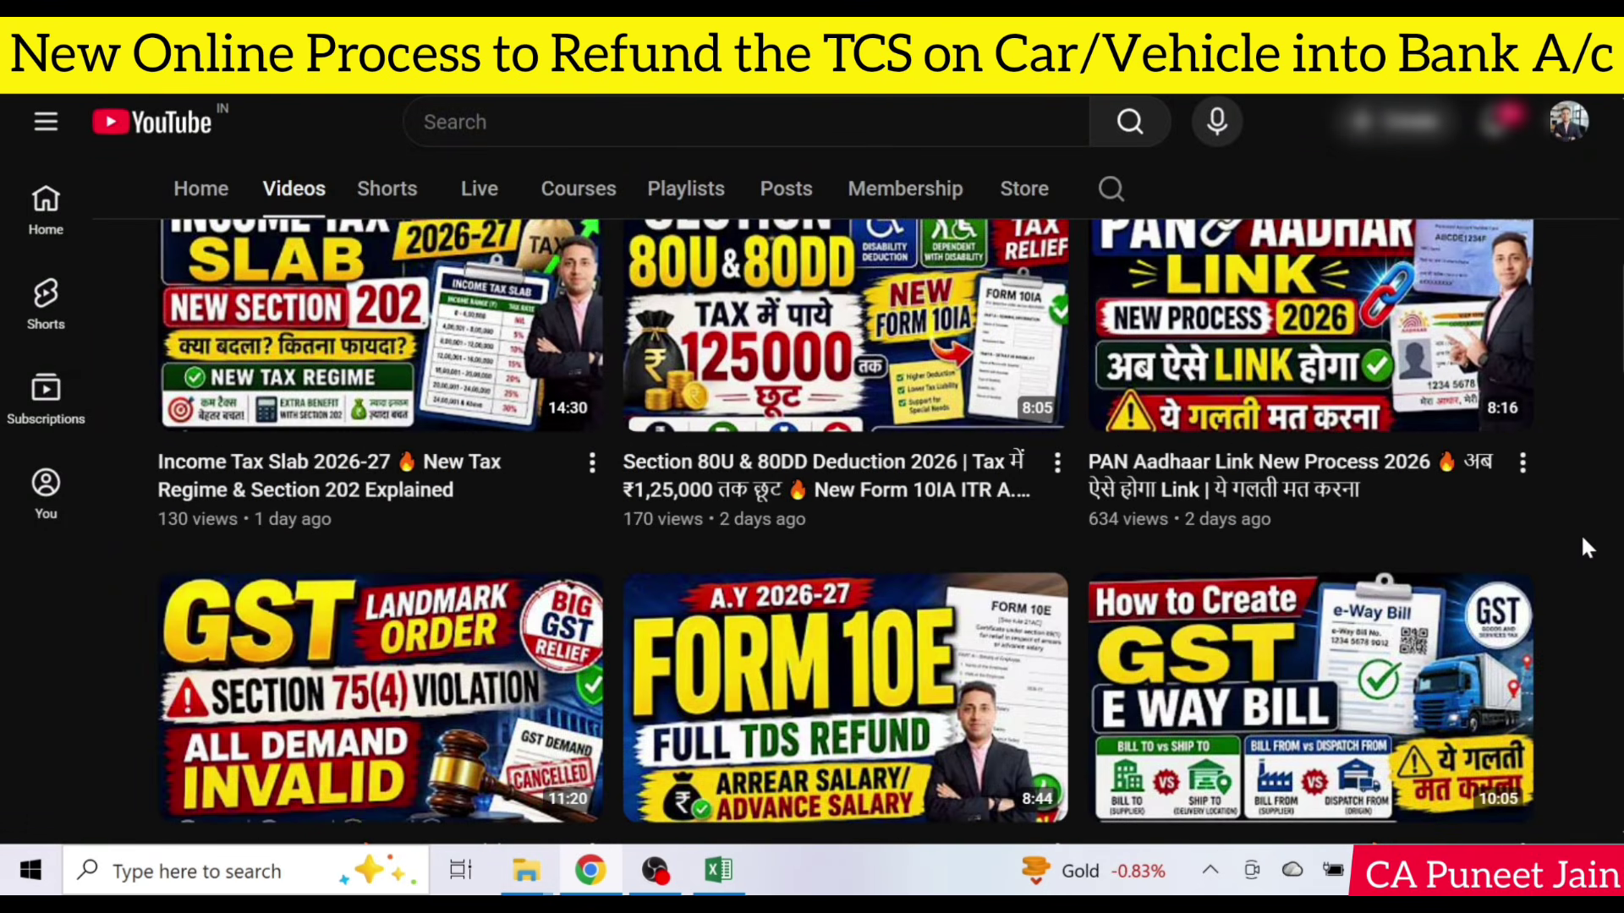
scroll(1581, 538, down, 4)
scroll(1581, 538, down, 4)
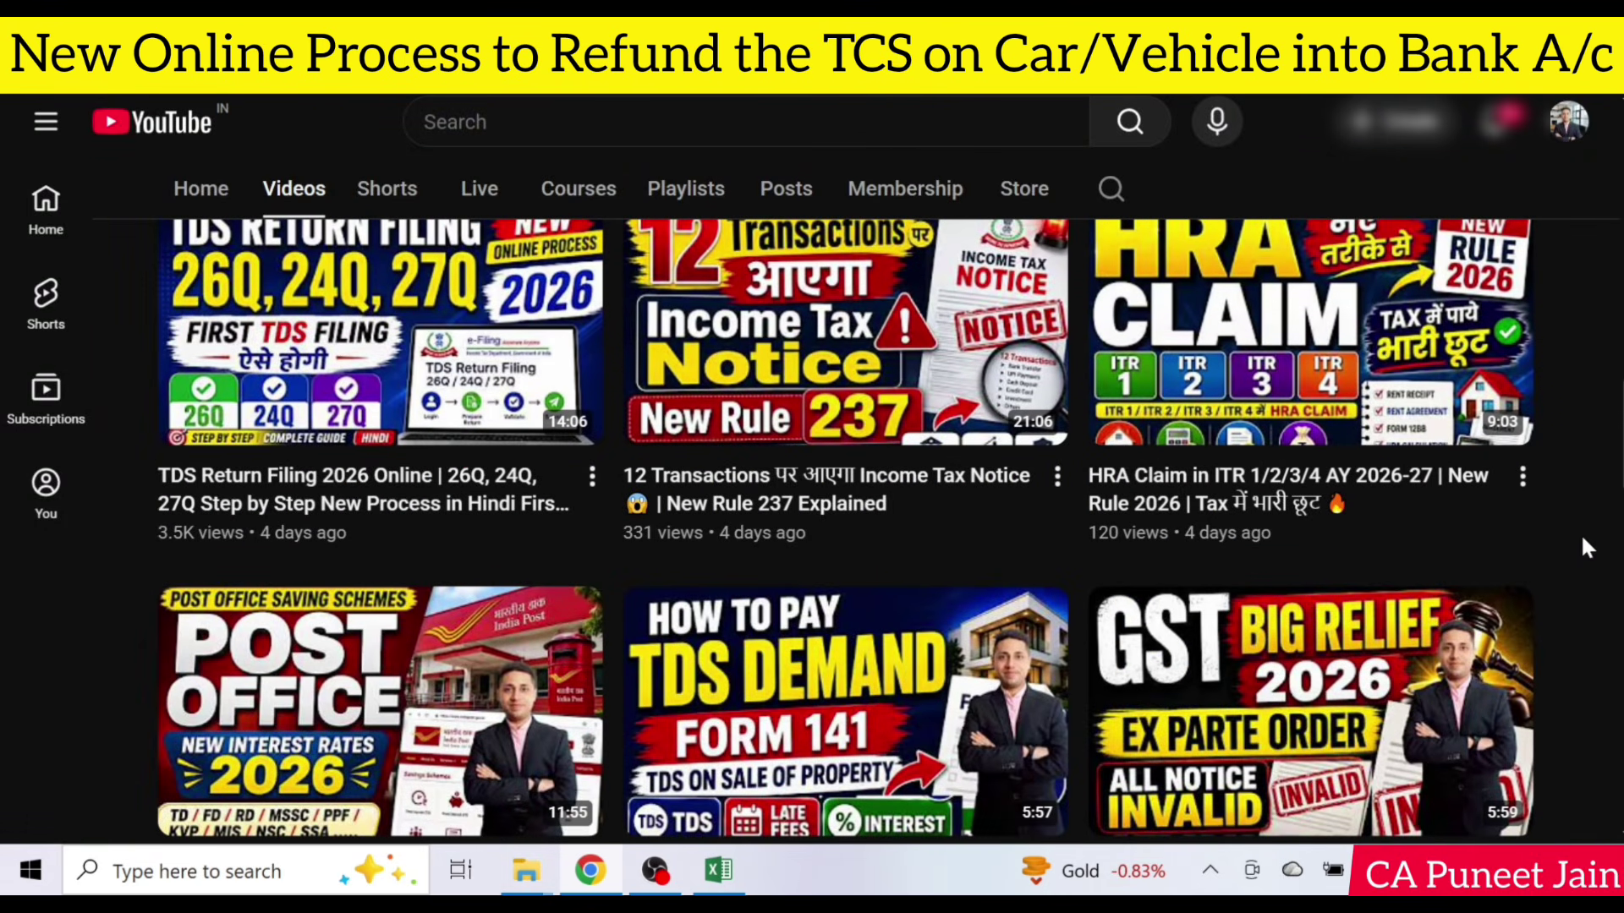